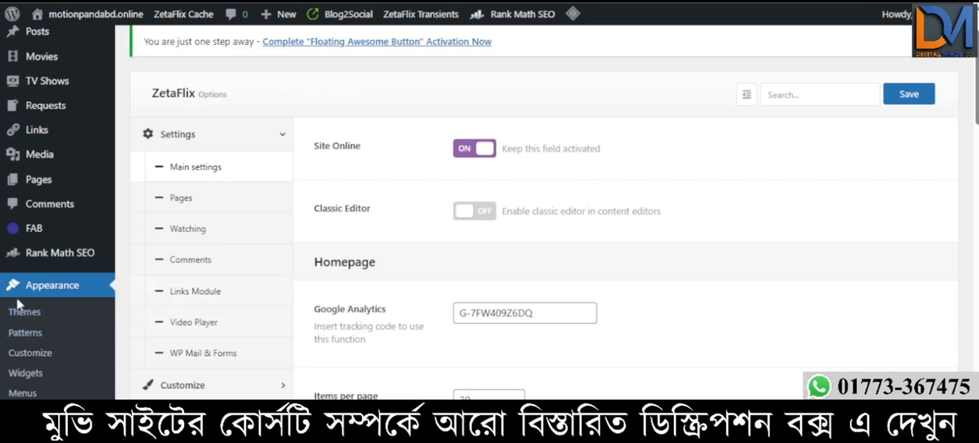
- Open the installed plugins list and update Blog2Social to version 8.5.1
scroll(60, 253, down, 1)
scroll(58, 206, down, 3)
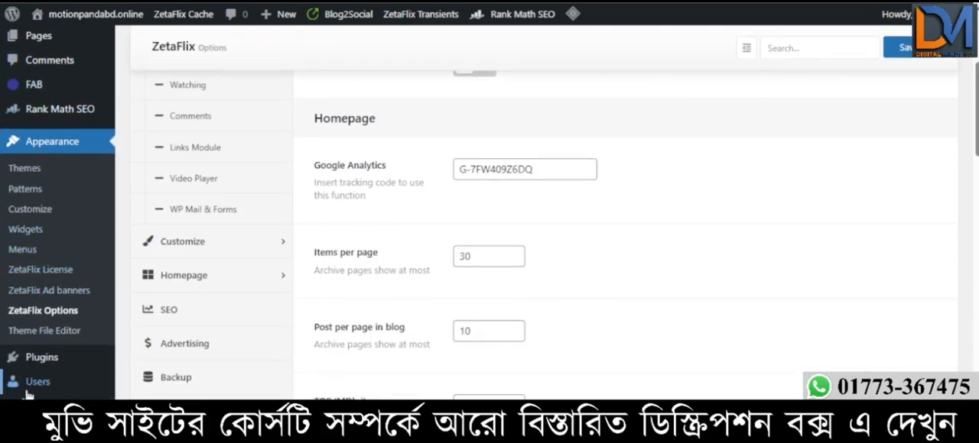
mouse_move(53, 366)
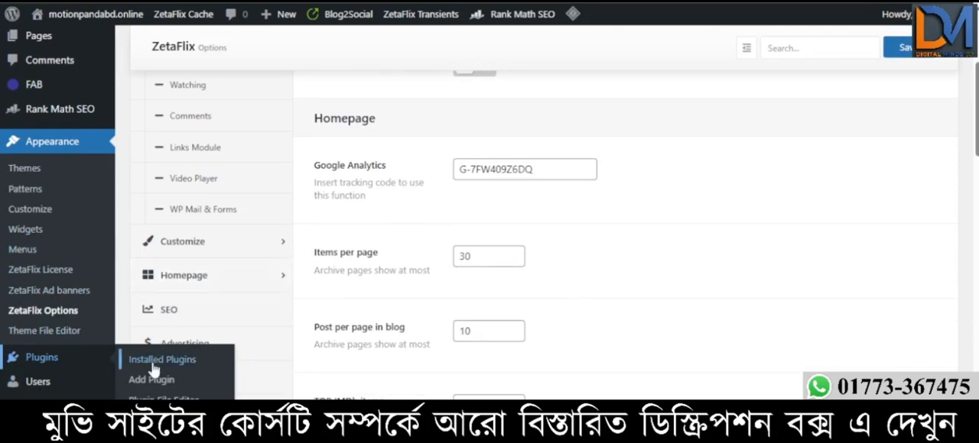
click(45, 364)
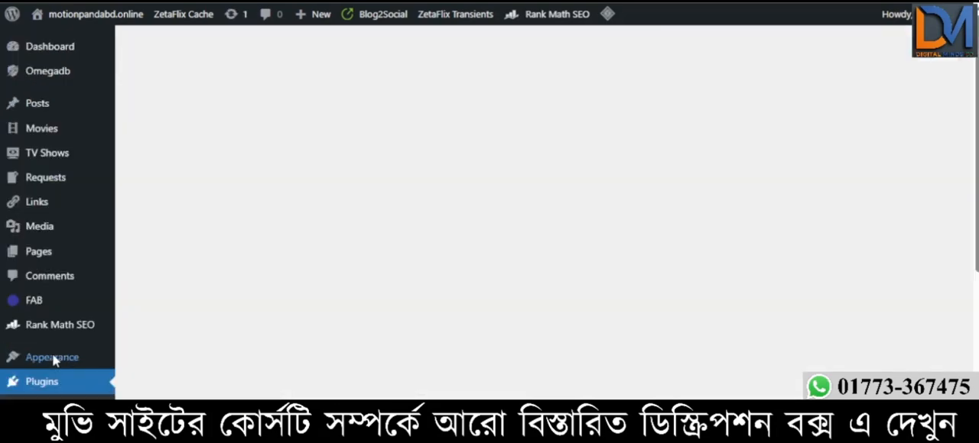
scroll(438, 222, down, 4)
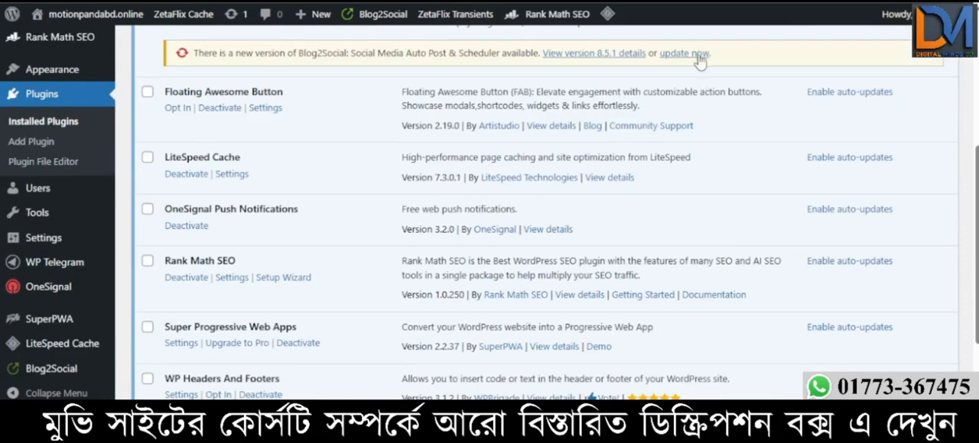
scroll(591, 244, up, 3)
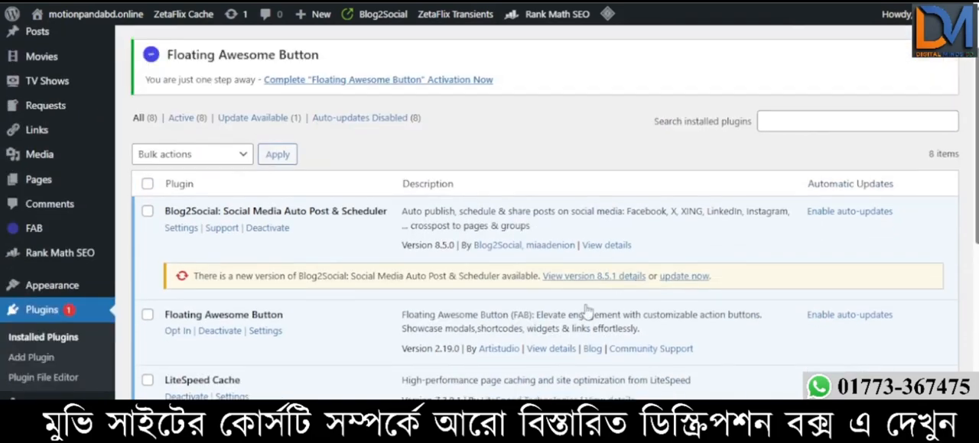
click(685, 276)
- Review the installed plugins from Blog2Social down to WP Telegram
scroll(355, 283, down, 4)
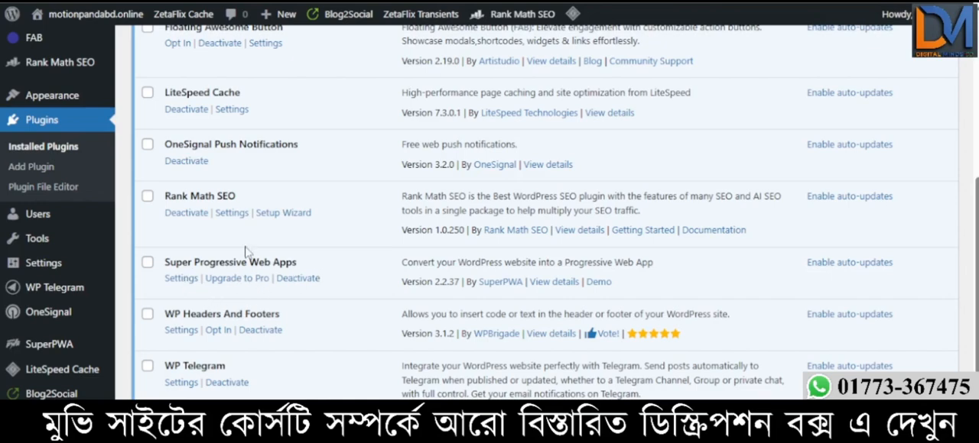
scroll(249, 252, up, 1)
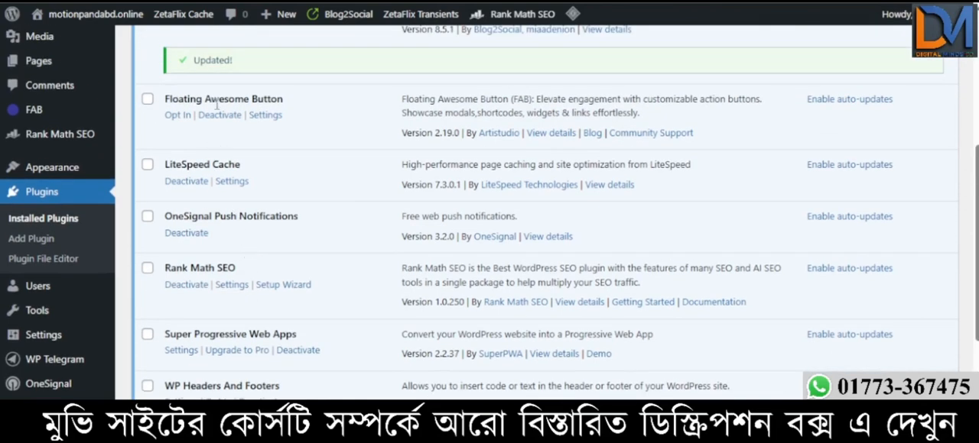
scroll(321, 206, down, 1)
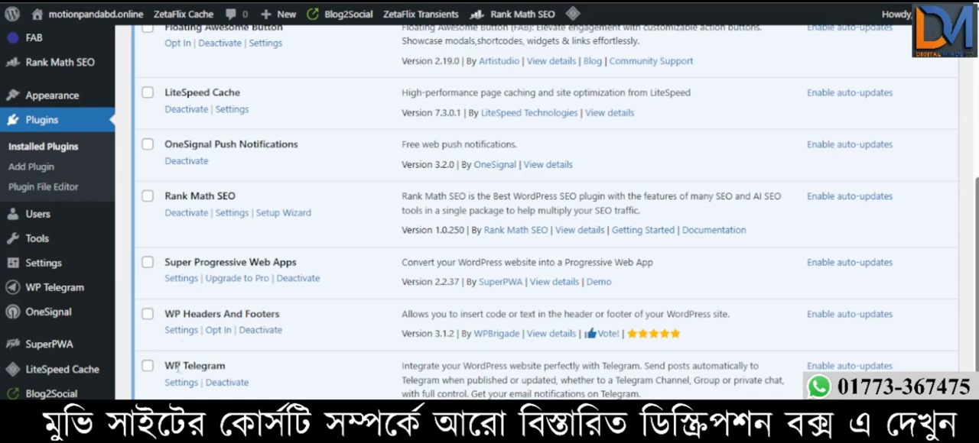
drag(165, 367, 235, 374)
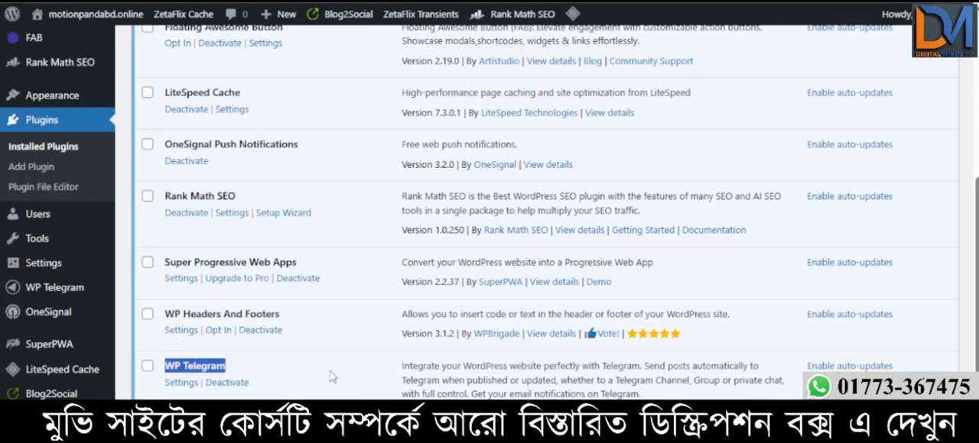
scroll(333, 376, up, 2)
scroll(332, 376, down, 2)
scroll(309, 365, up, 1)
scroll(309, 365, up, 2)
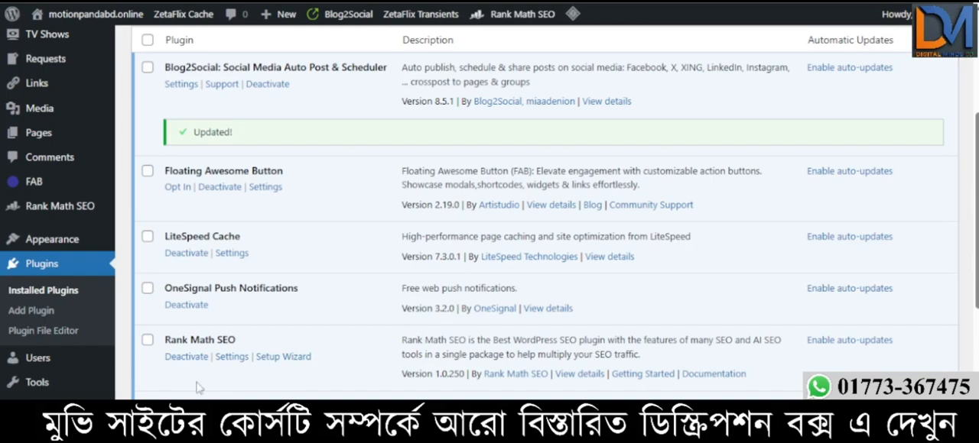
- Open the SuperPWA plugin's settings page and look over its application name, icon and splash screen fields
scroll(62, 283, down, 3)
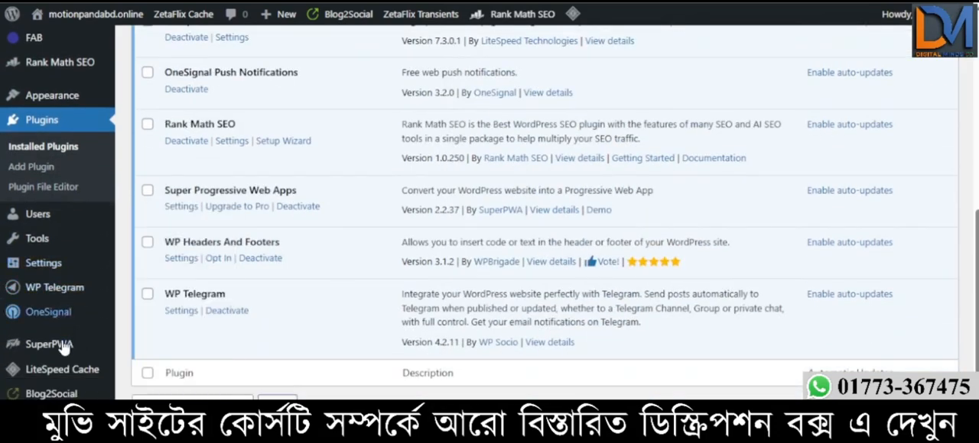
scroll(59, 371, down, 1)
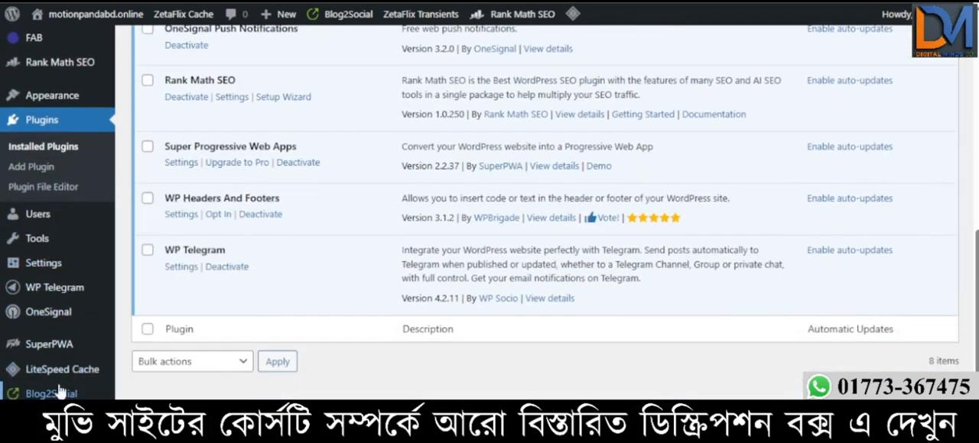
scroll(59, 391, up, 4)
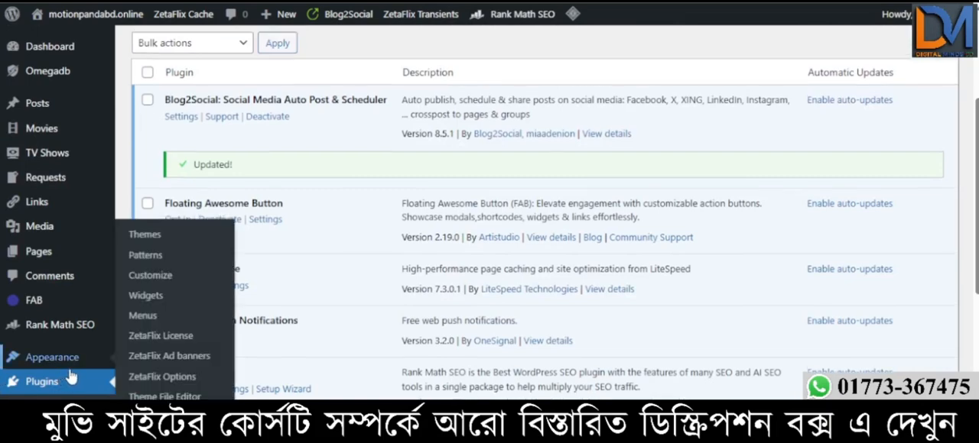
scroll(69, 375, up, 4)
scroll(54, 275, down, 1)
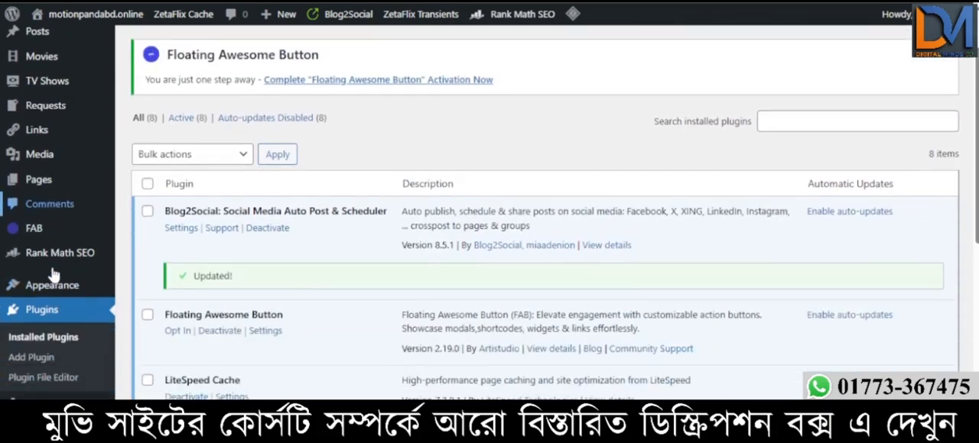
scroll(59, 293, down, 2)
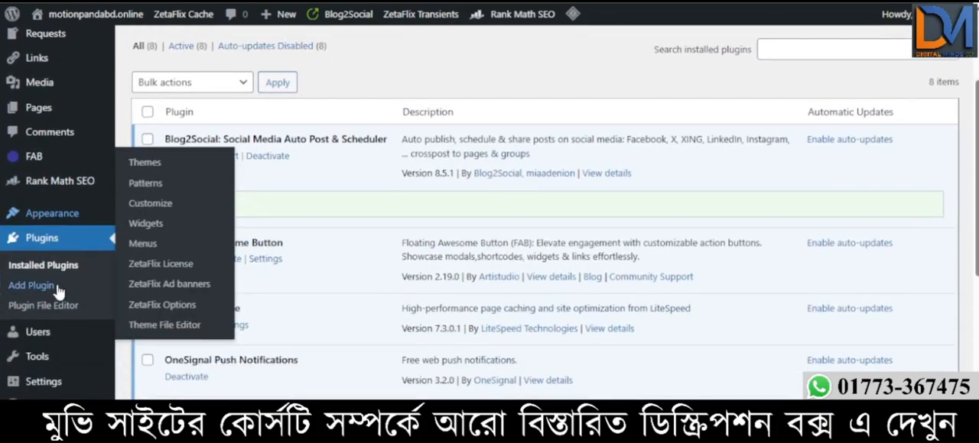
scroll(58, 293, down, 2)
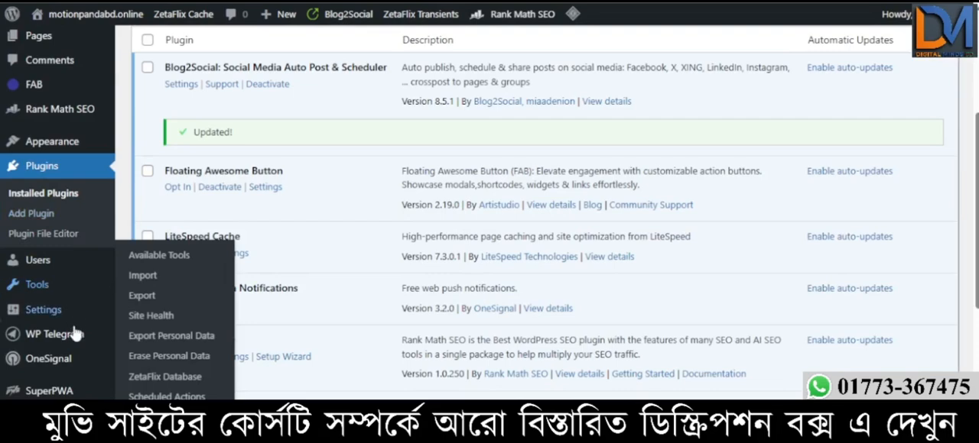
scroll(78, 336, down, 5)
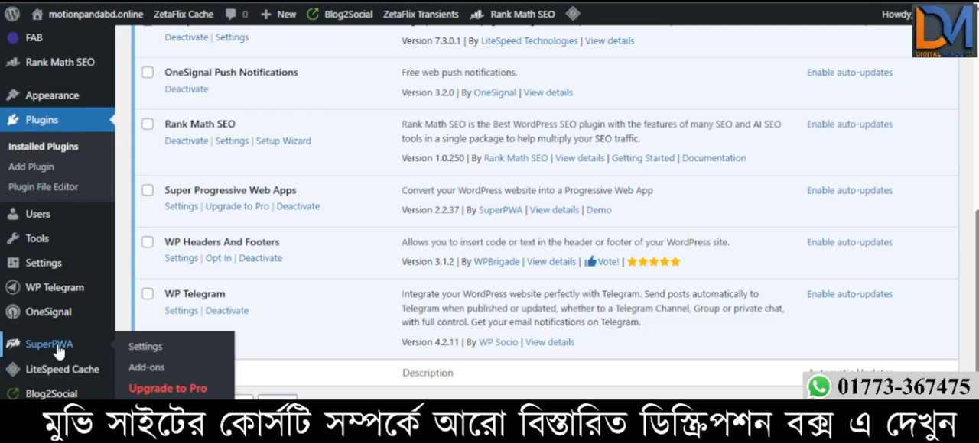
click(49, 345)
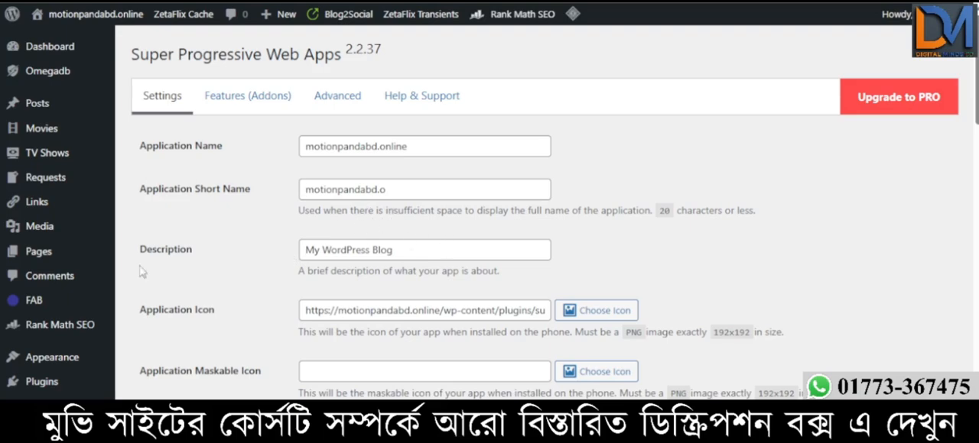
scroll(49, 183, down, 5)
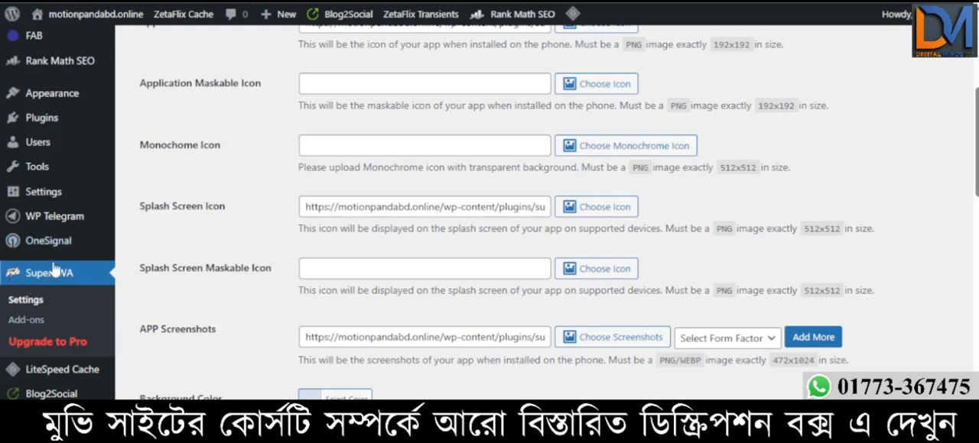
scroll(299, 253, up, 5)
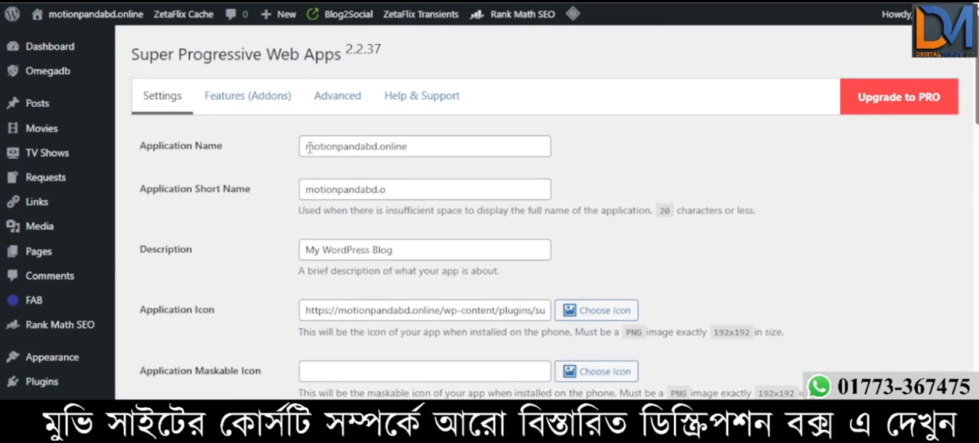
- Change the application short name to "Motion Panda", keeping the words separate and capitalised
drag(308, 147, 337, 147)
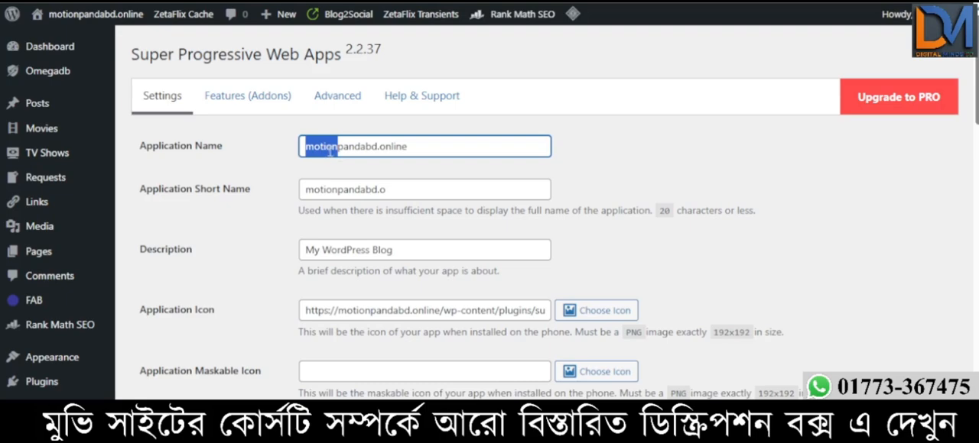
drag(338, 153, 309, 171)
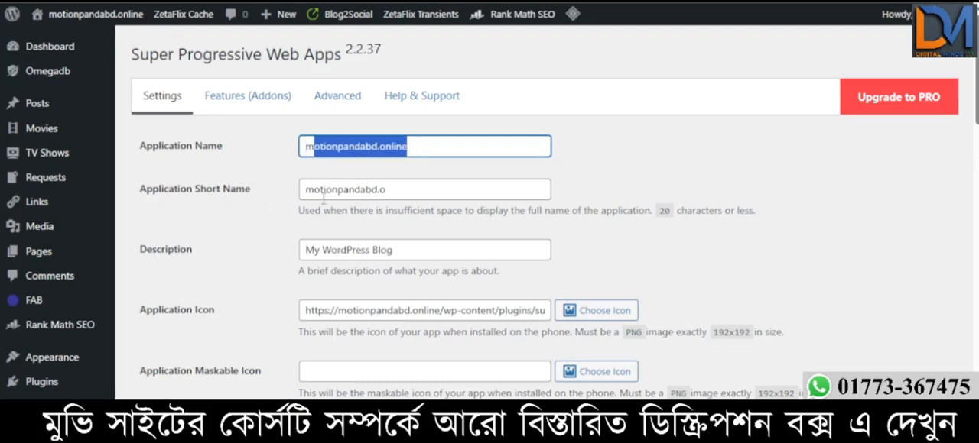
drag(367, 192, 448, 191)
key(BackSpace)
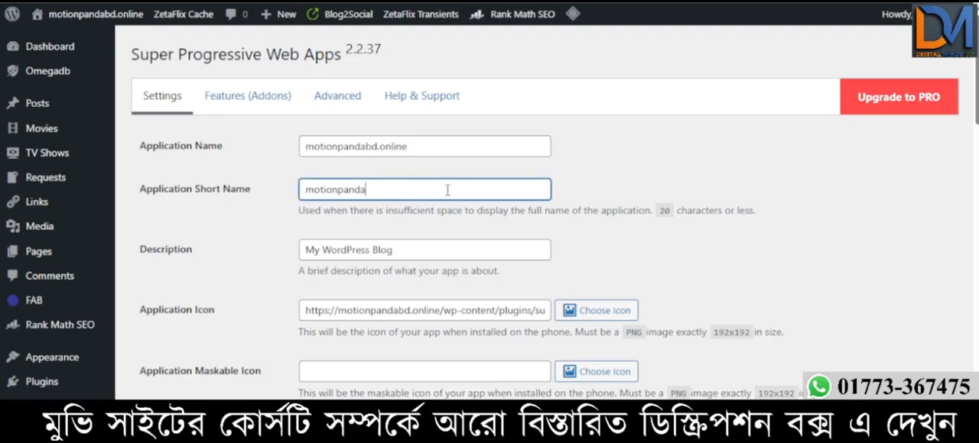
click(338, 189)
text(P)
key(Home)
key(Delete)
text(M)
- Replace the app description with "Worldwide Animated Movie Collection for Anime Lovers"
click(414, 252)
drag(414, 252, 273, 266)
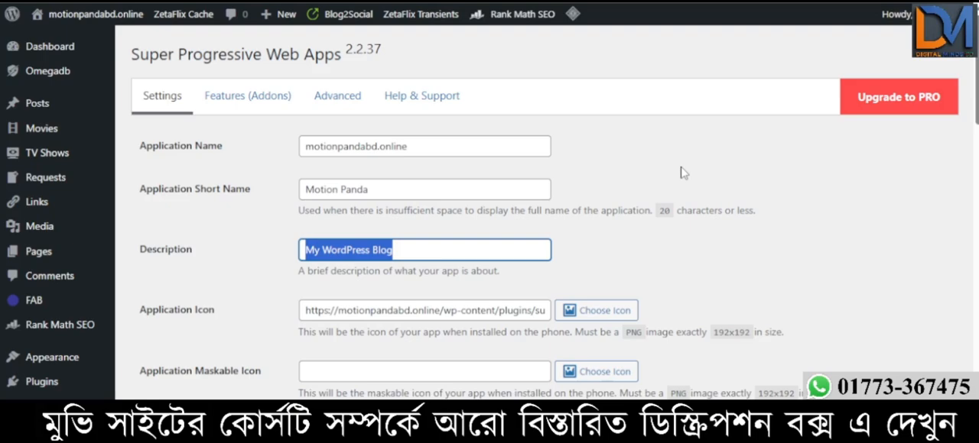
text(Worldwi)
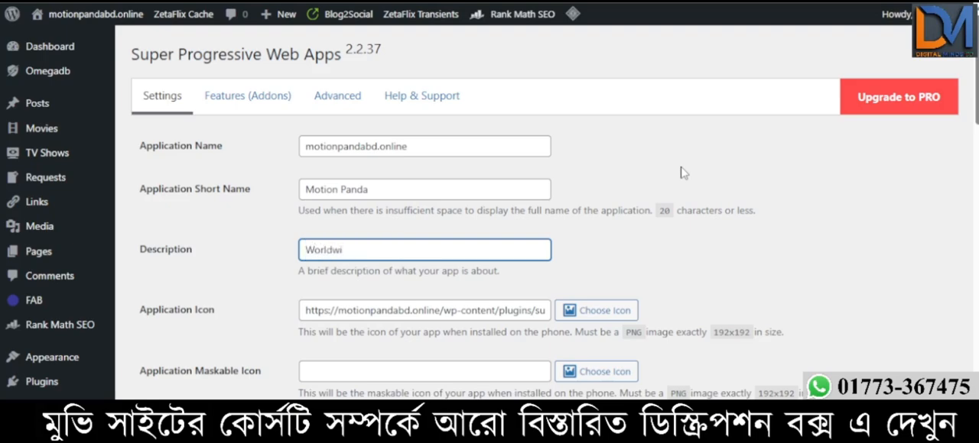
text(de Animated Movie Collection for Anim)
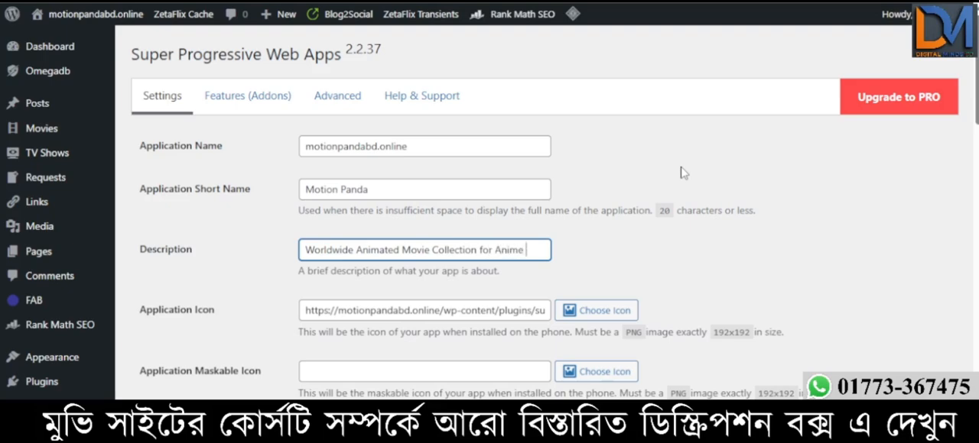
text(ers)
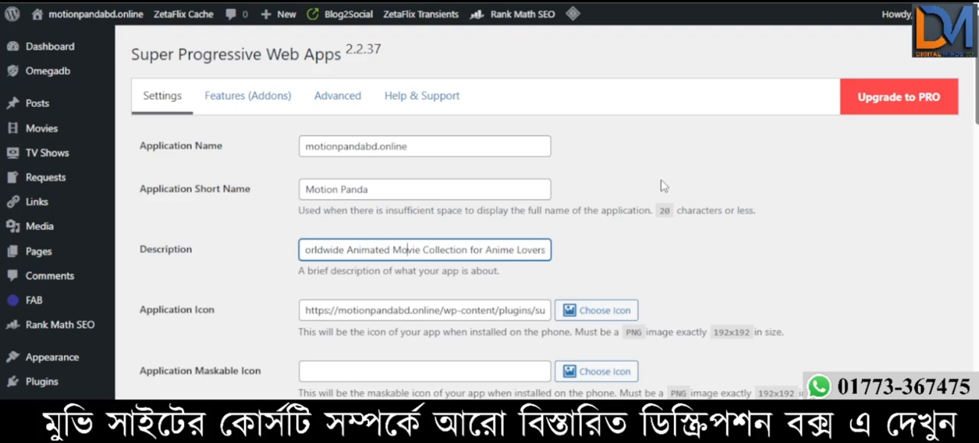
scroll(650, 193, down, 1)
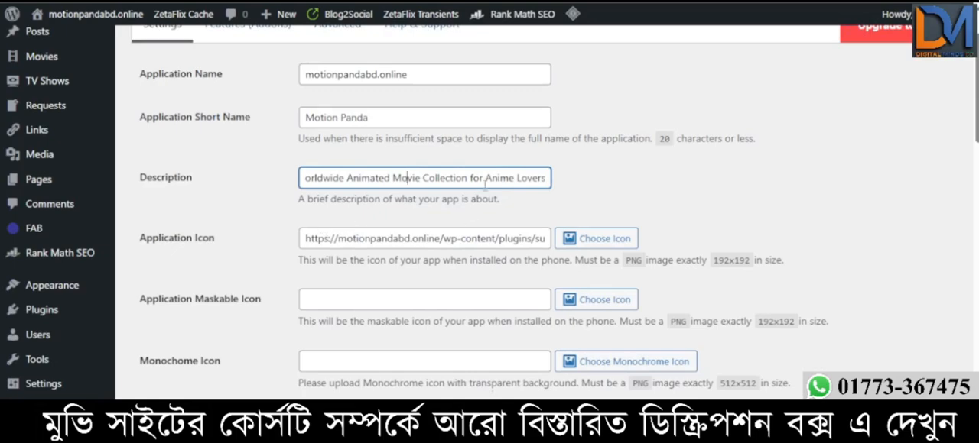
scroll(327, 241, down, 2)
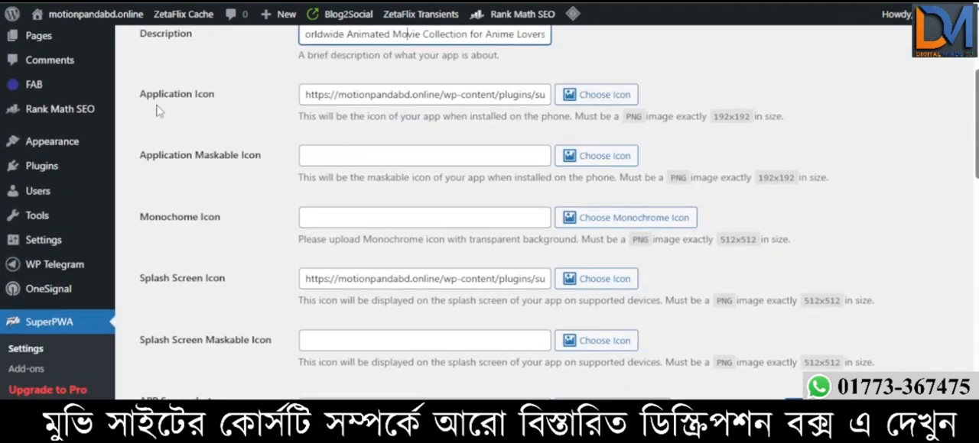
click(595, 104)
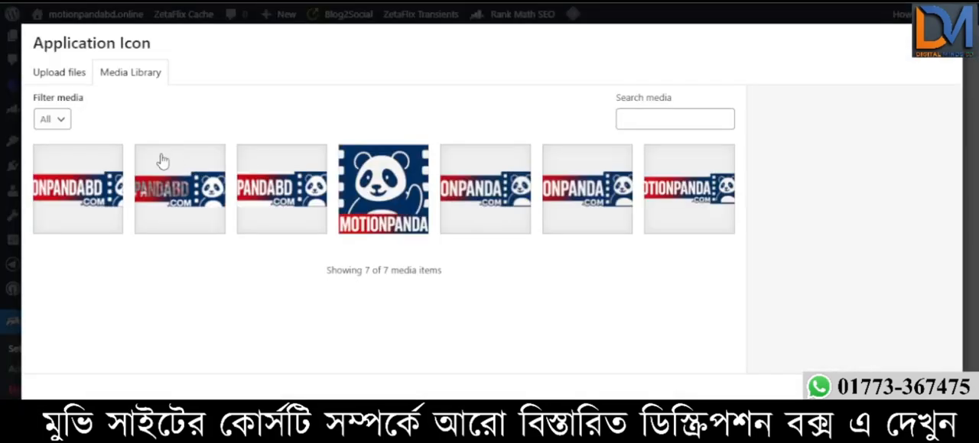
click(400, 206)
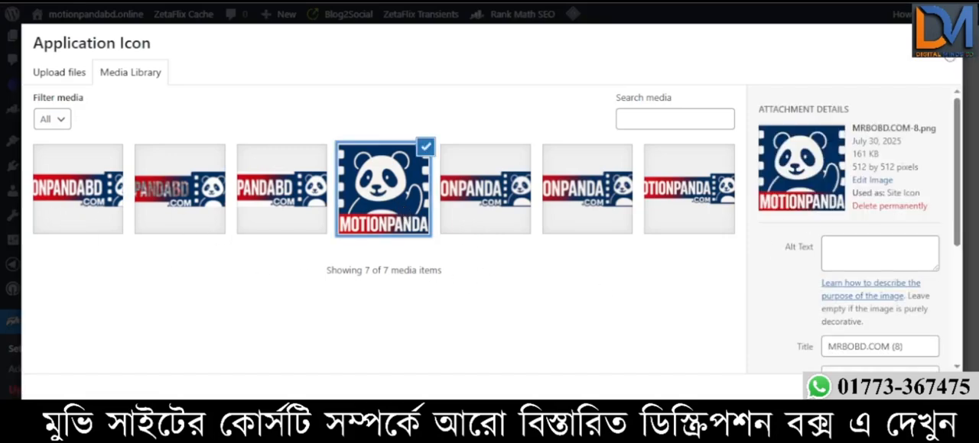
click(948, 57)
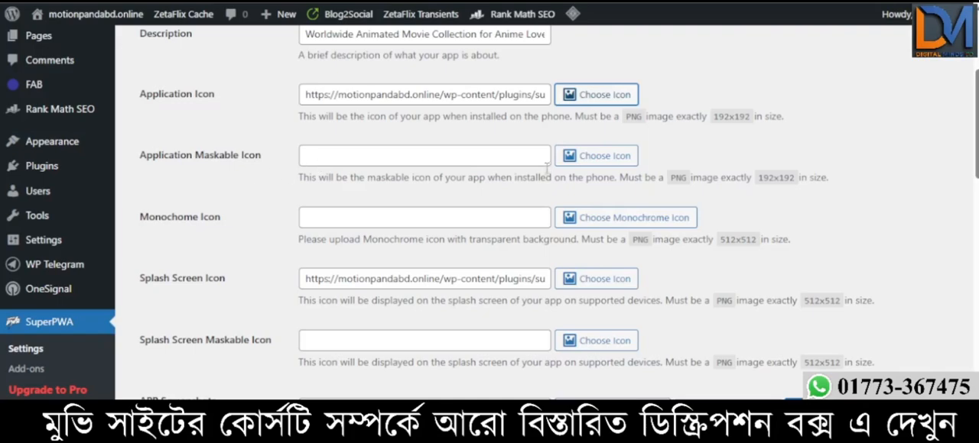
- View the site's logo on its home page, then switch to the ChatGPT logo chat and examine the generated logo versions
scroll(437, 213, up, 3)
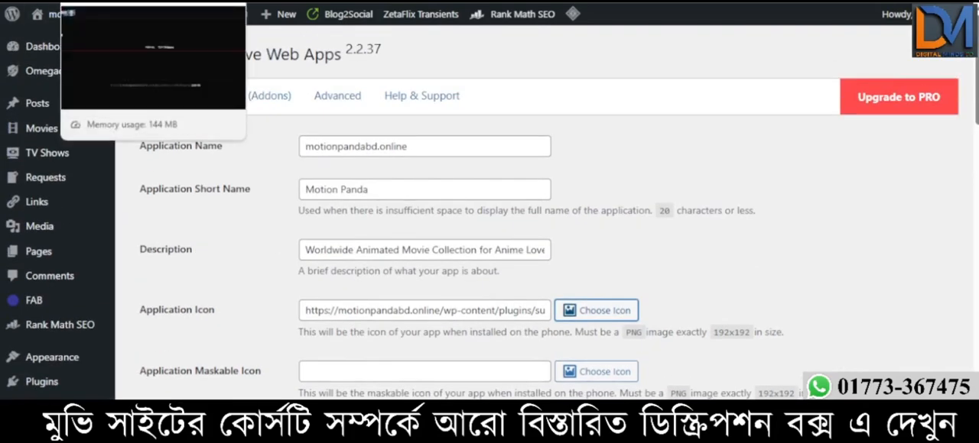
click(115, 2)
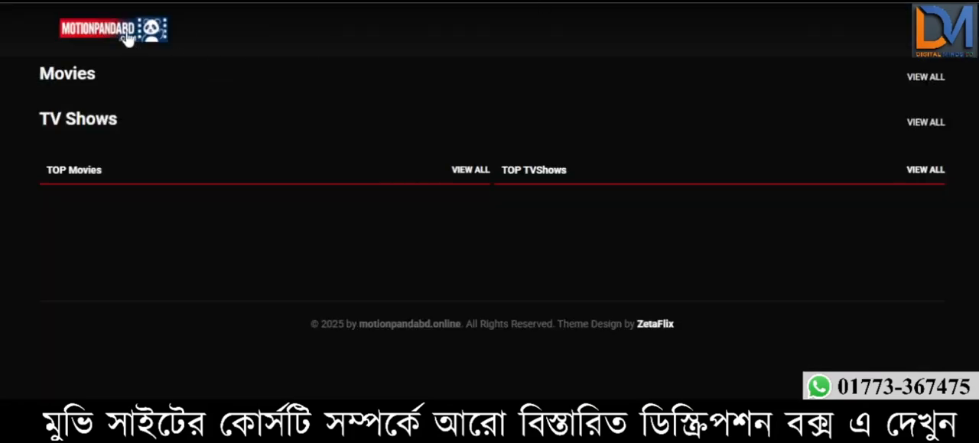
click(699, 2)
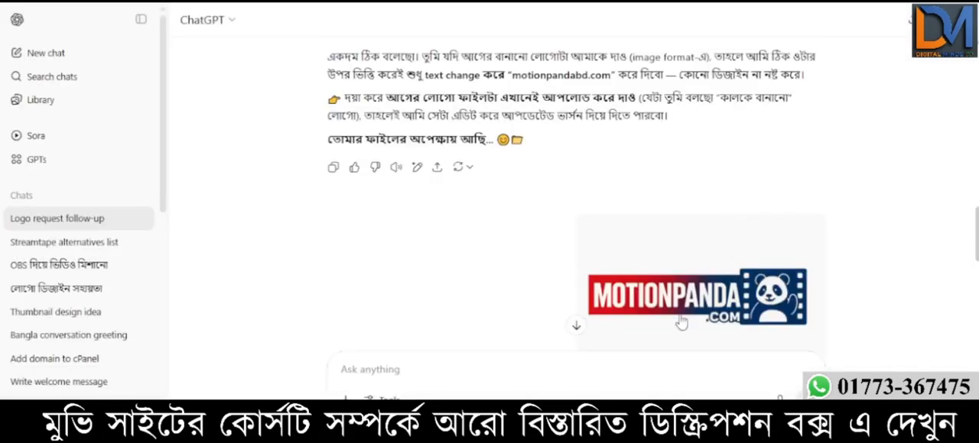
scroll(722, 303, down, 2)
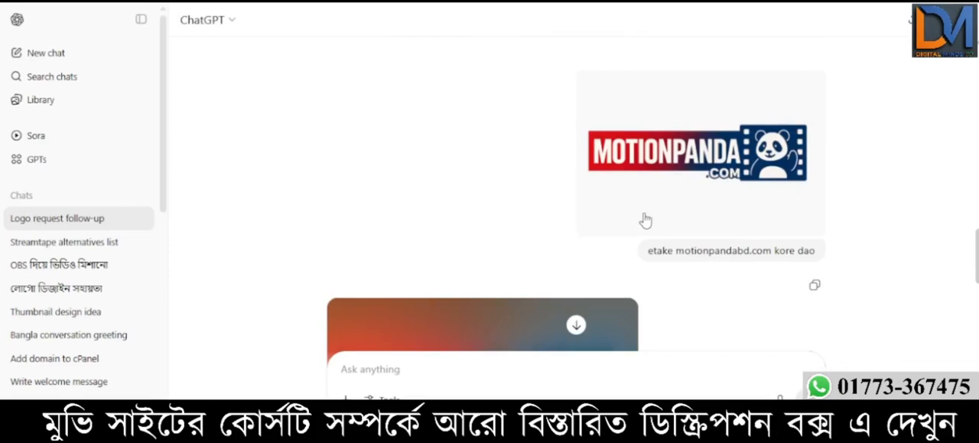
scroll(647, 219, up, 5)
scroll(431, 269, down, 5)
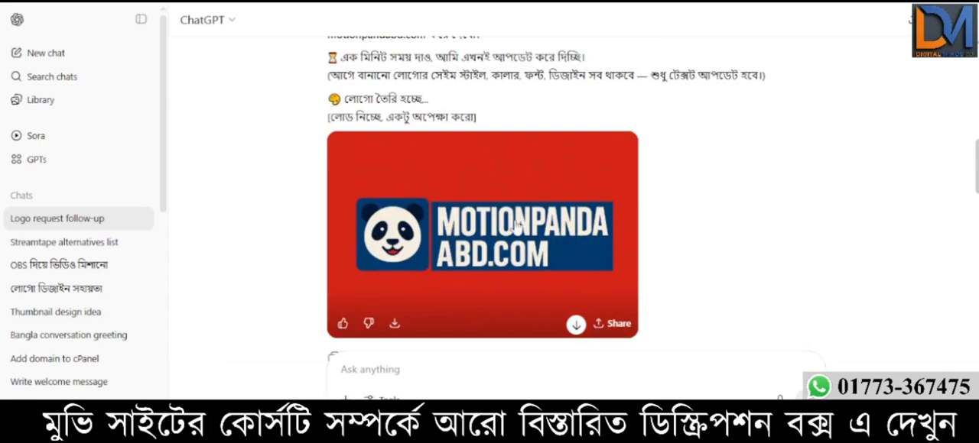
scroll(497, 267, down, 5)
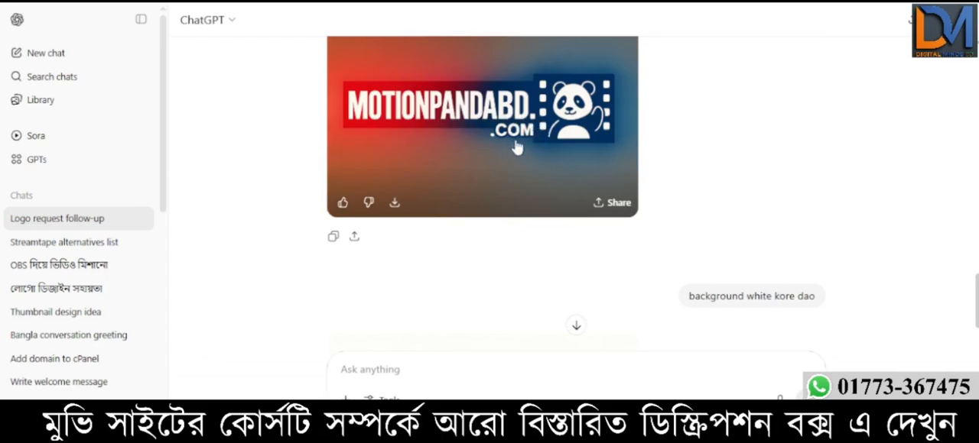
scroll(597, 176, up, 3)
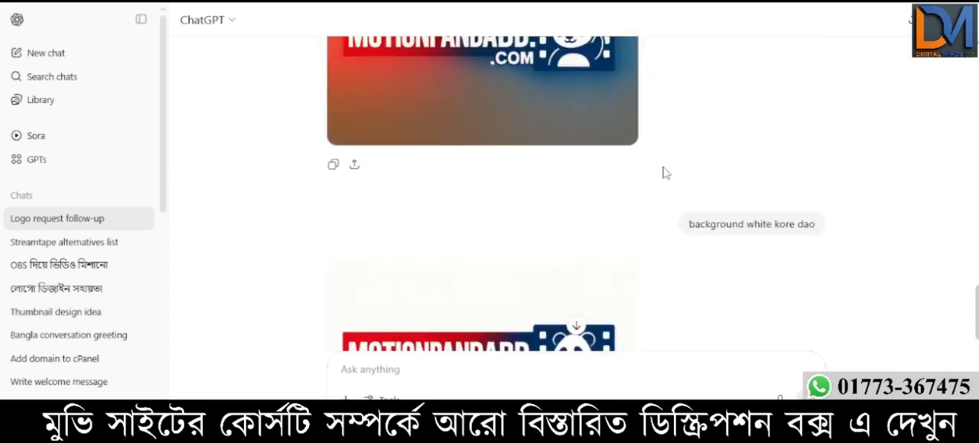
scroll(604, 228, up, 2)
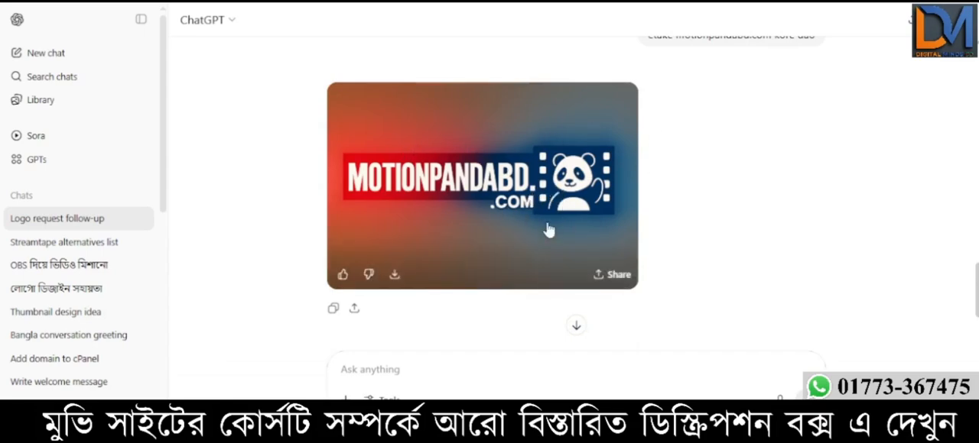
scroll(547, 229, down, 5)
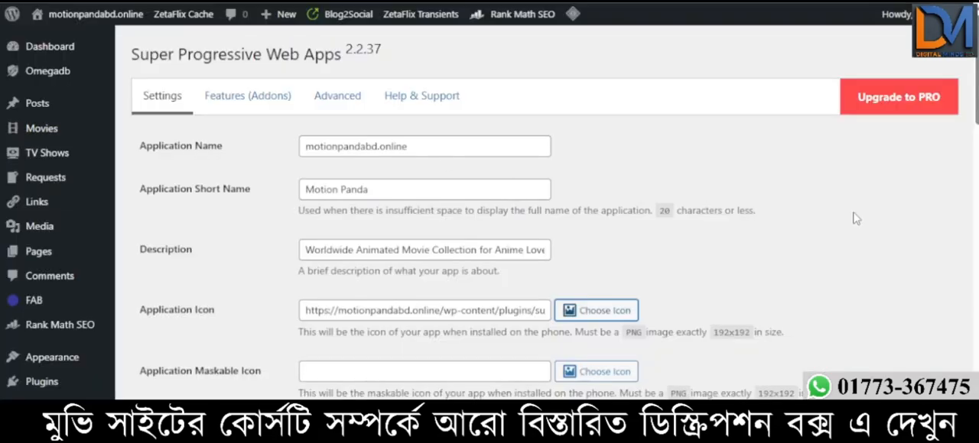
- Set the application icon to the square panda image MRBOBD.COM-8.png from the media library
scroll(480, 214, down, 1)
scroll(528, 246, down, 2)
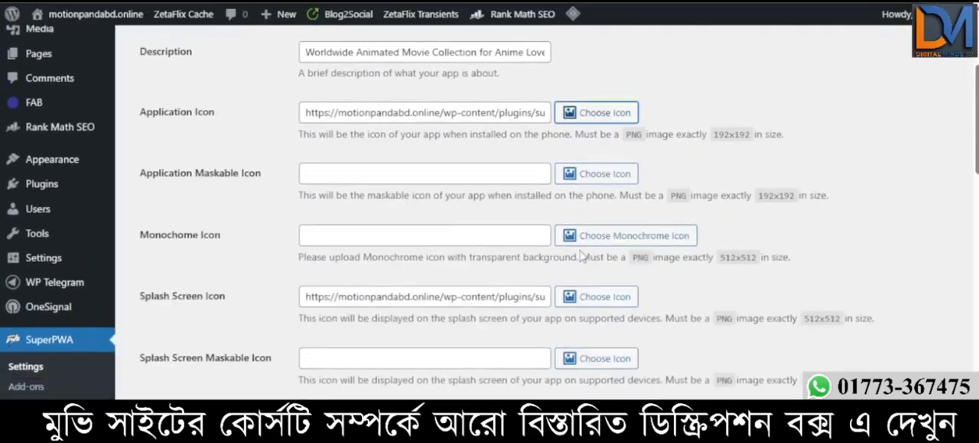
scroll(253, 224, up, 2)
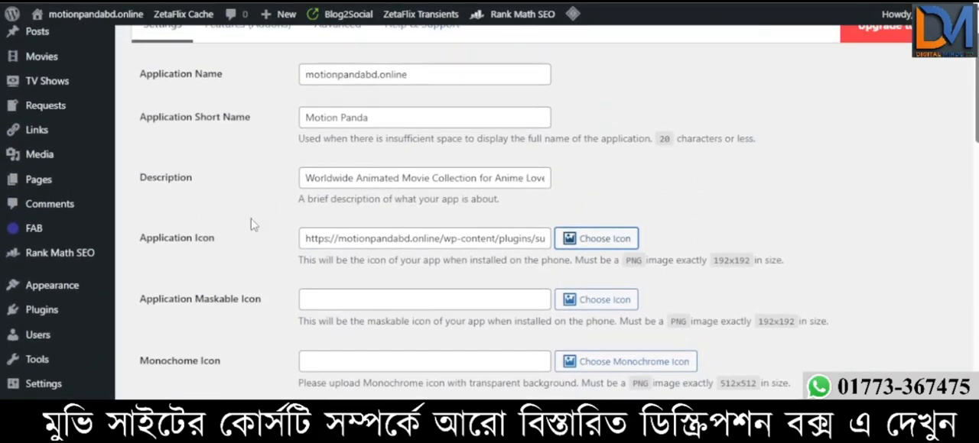
click(604, 243)
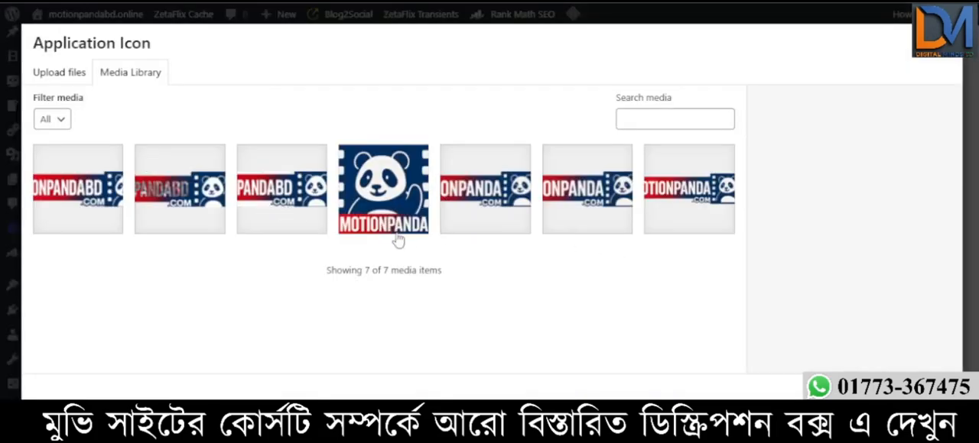
click(397, 210)
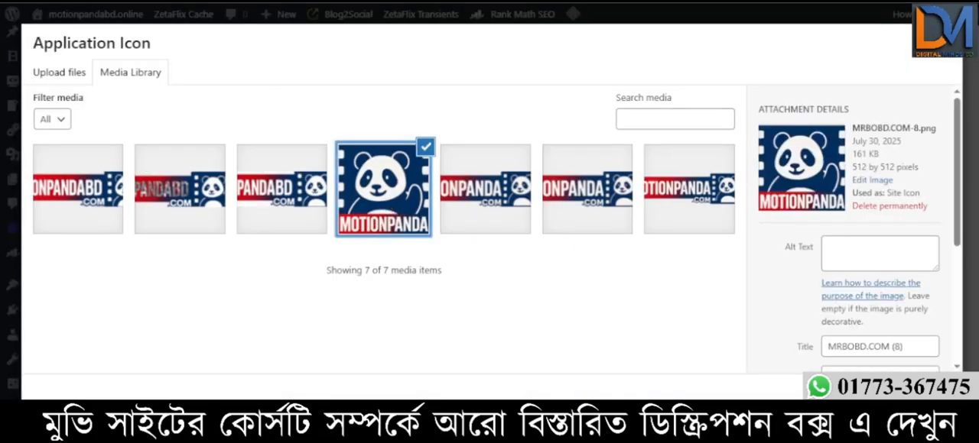
click(916, 389)
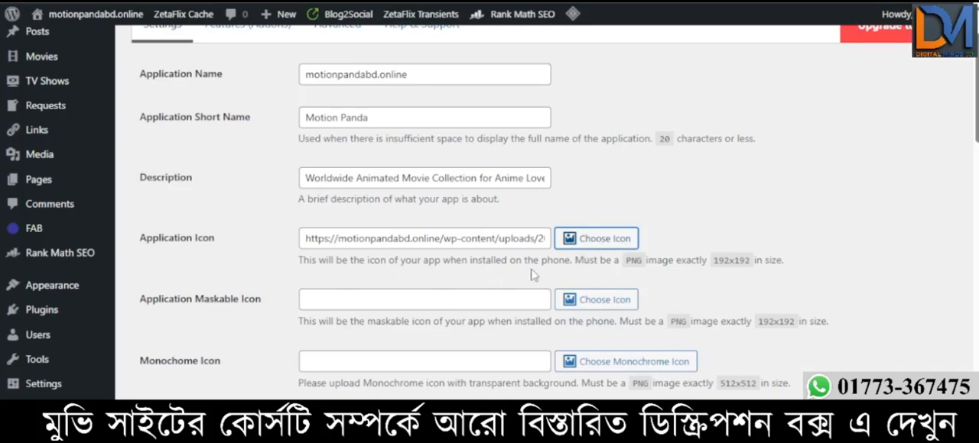
- Assign the square panda image MRBOBD.COM-8.png as both the application maskable icon and the monochrome icon
click(587, 304)
click(405, 196)
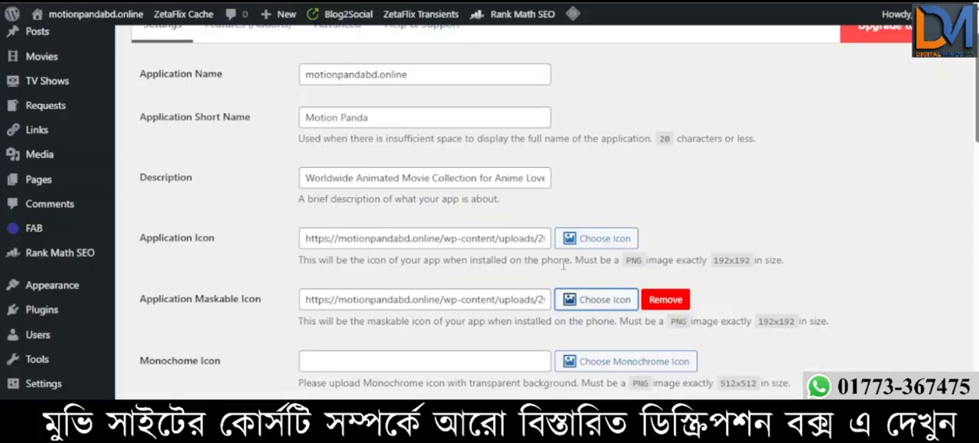
scroll(487, 251, down, 3)
scroll(280, 217, up, 1)
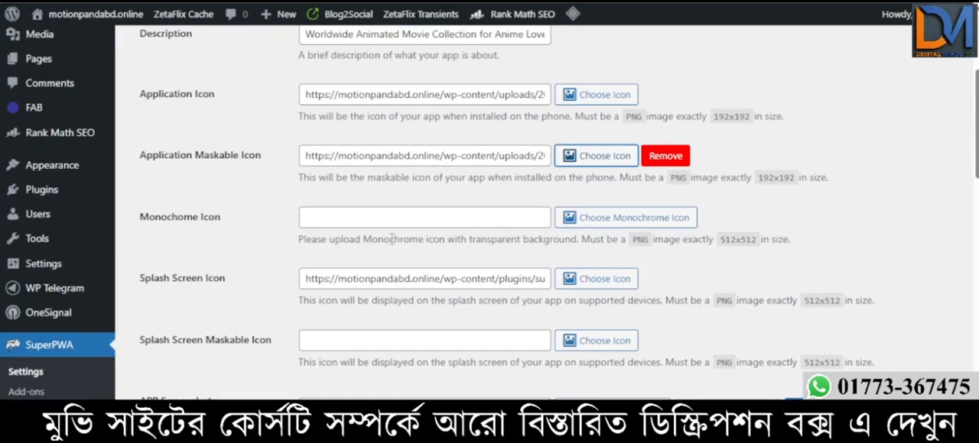
click(646, 219)
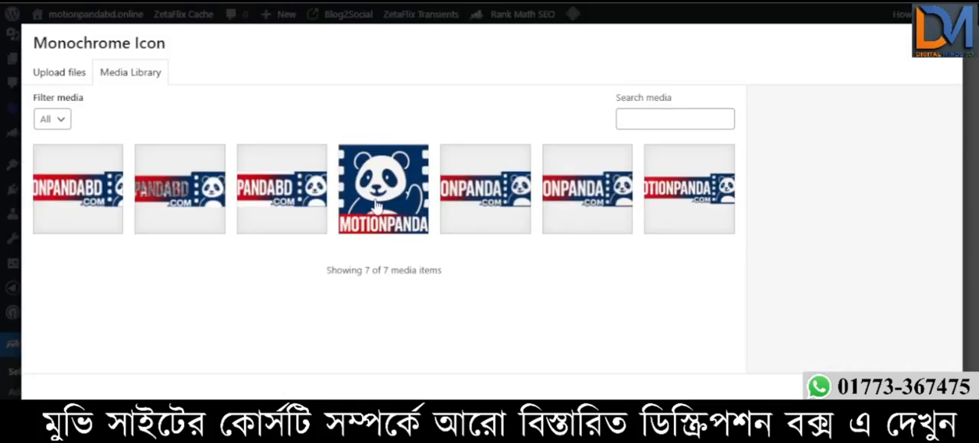
click(377, 207)
click(918, 390)
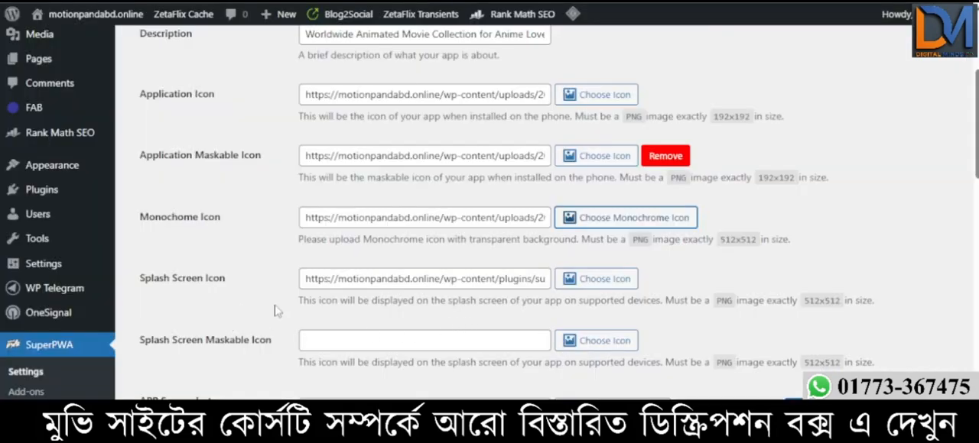
- Use the square panda image MRBOBD.COM-8.png for the splash screen icon and the splash screen maskable icon
click(592, 280)
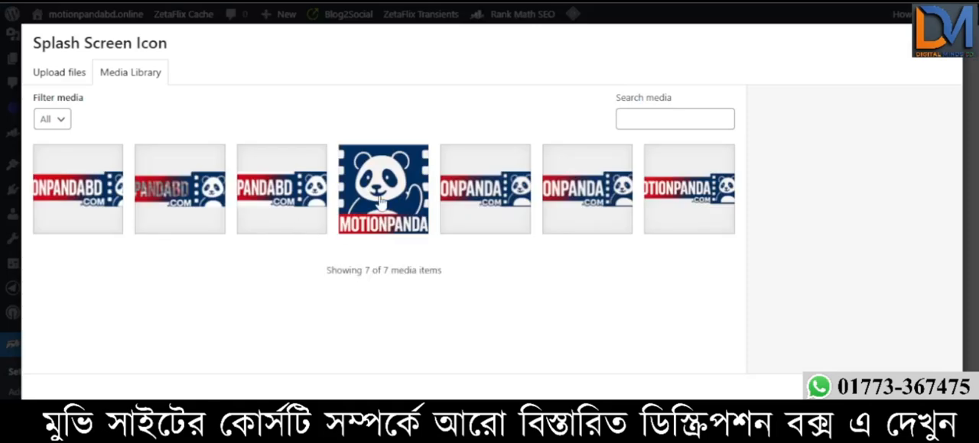
click(380, 200)
click(918, 390)
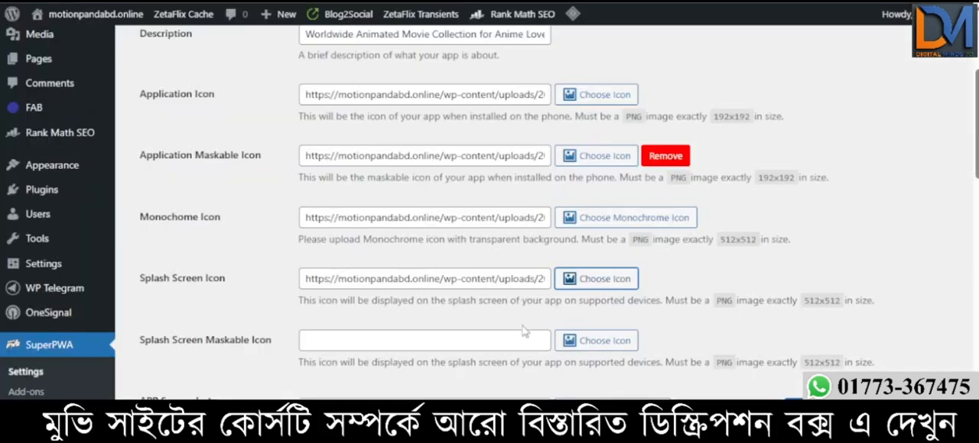
click(587, 341)
click(376, 200)
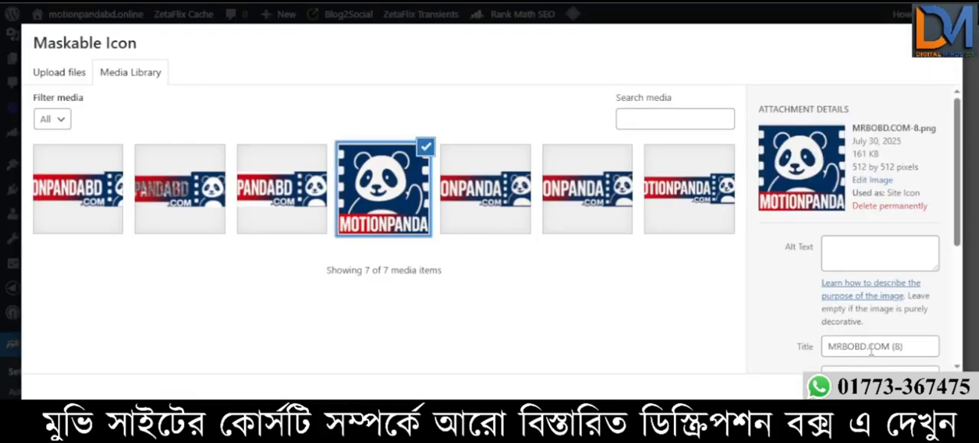
click(917, 390)
- Replace the app screenshot with the square panda image MRBOBD.COM-8.png from the media library
scroll(566, 285, down, 3)
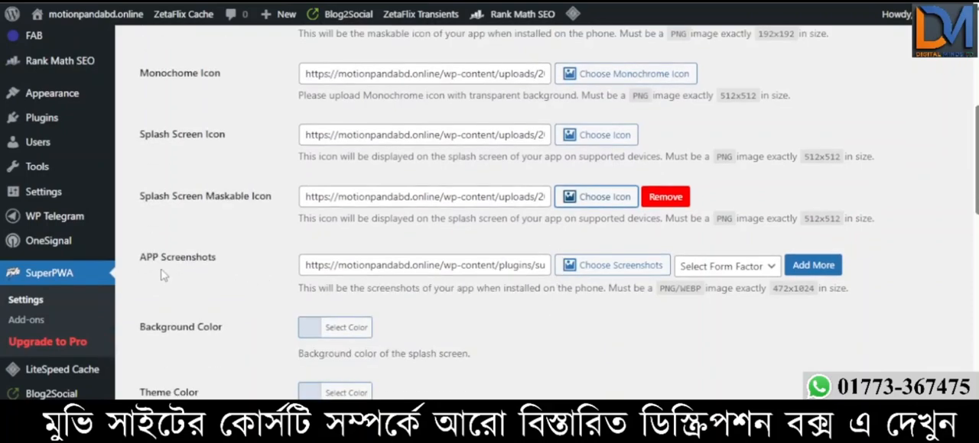
click(625, 267)
click(394, 202)
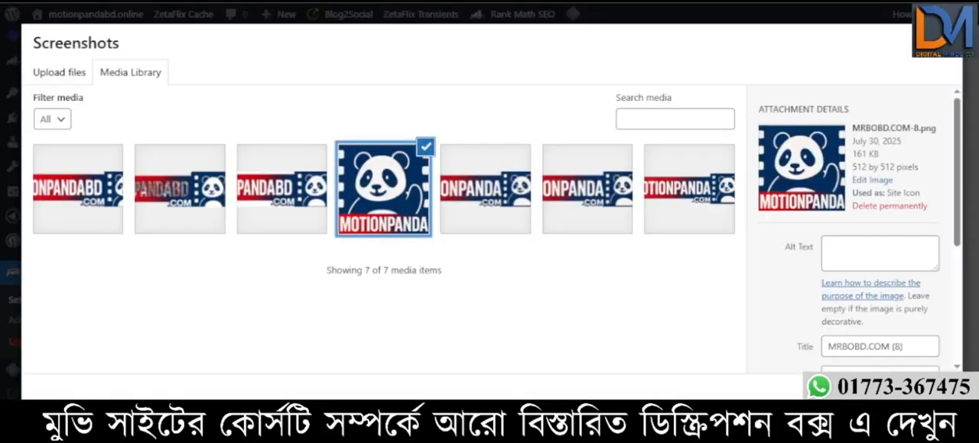
click(917, 390)
- Set the app category to Entertainment
scroll(604, 256, down, 2)
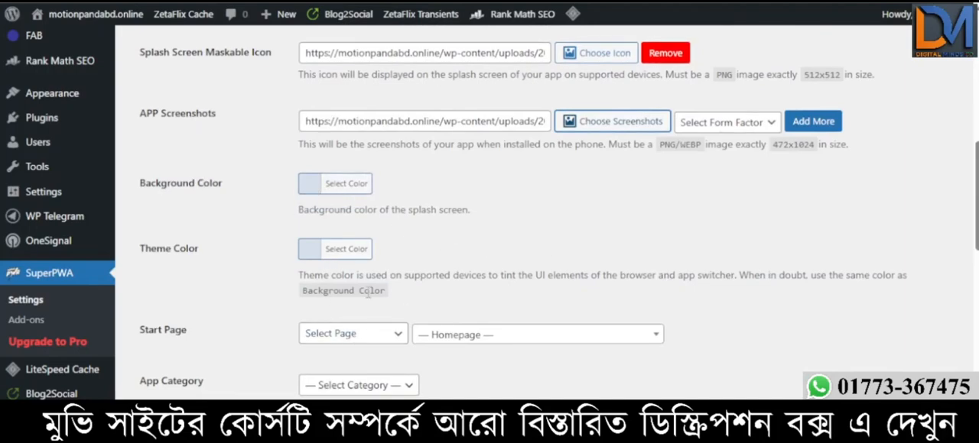
scroll(368, 293, down, 2)
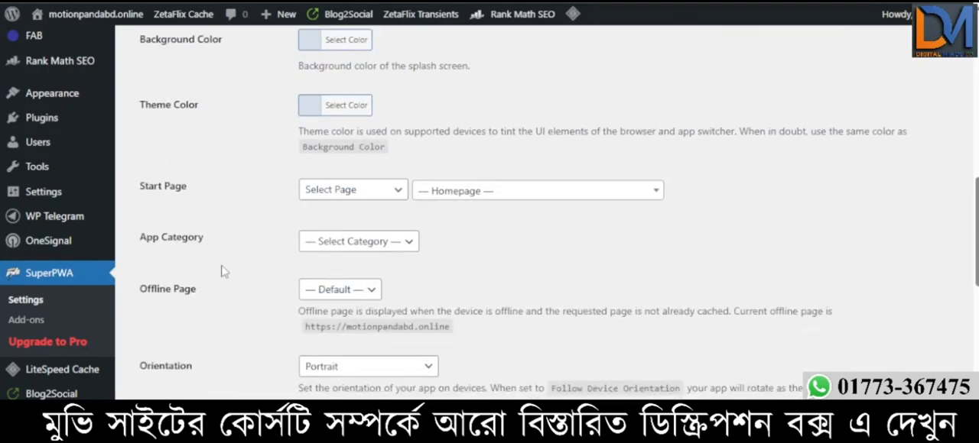
click(405, 243)
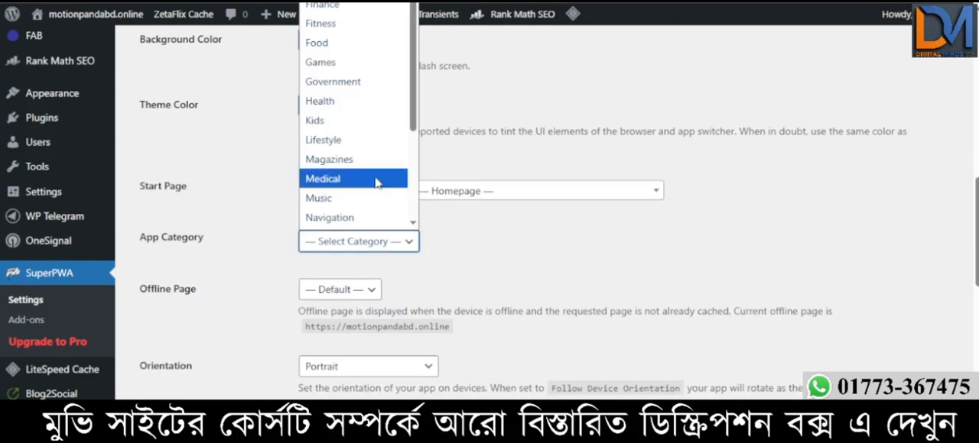
click(337, 1)
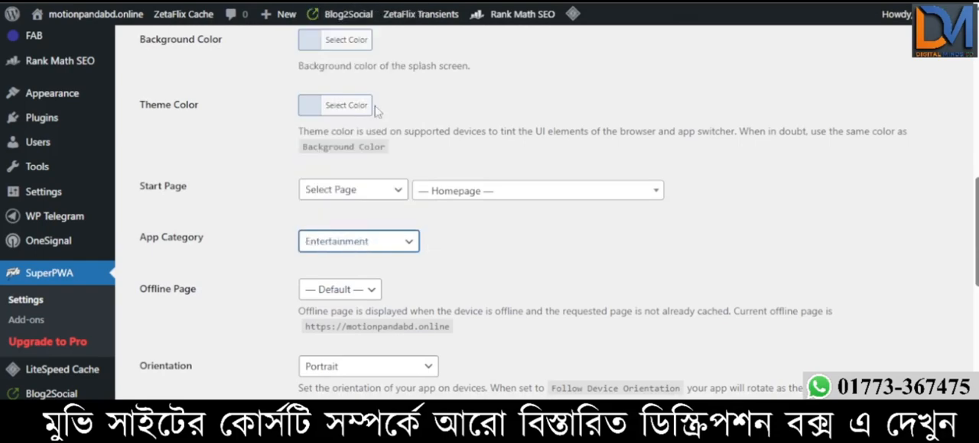
- Look through the available choices for the offline page and the app orientation
scroll(367, 218, down, 2)
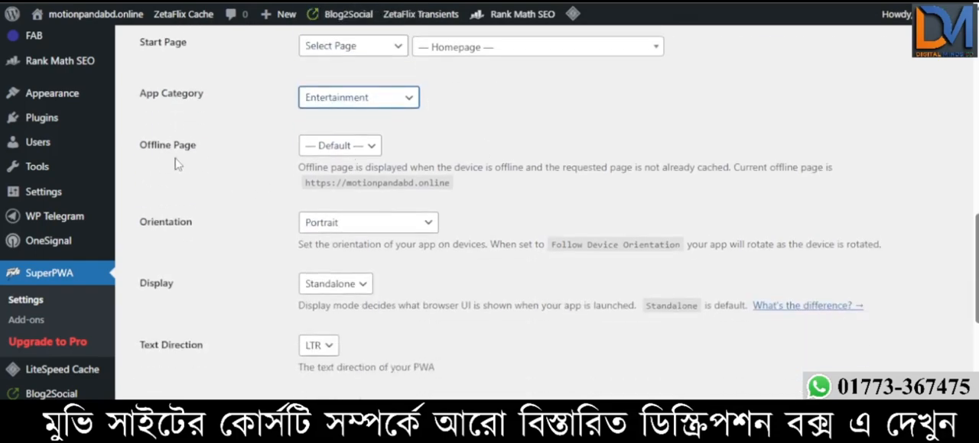
click(369, 157)
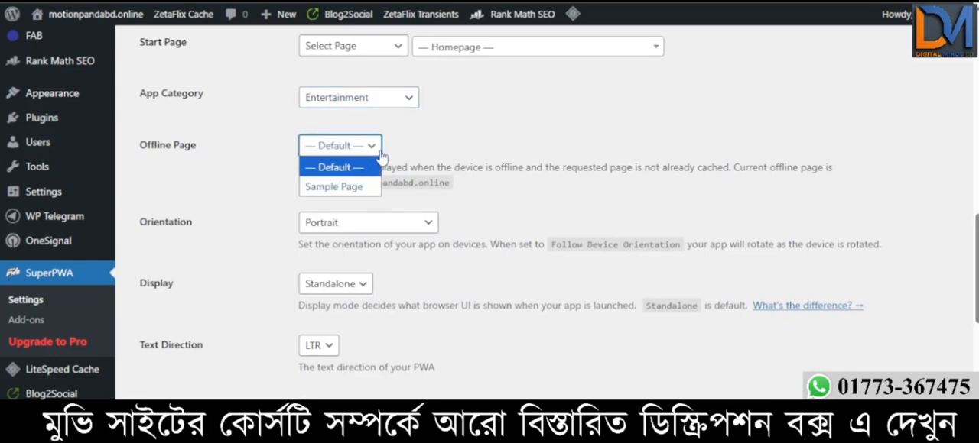
click(485, 134)
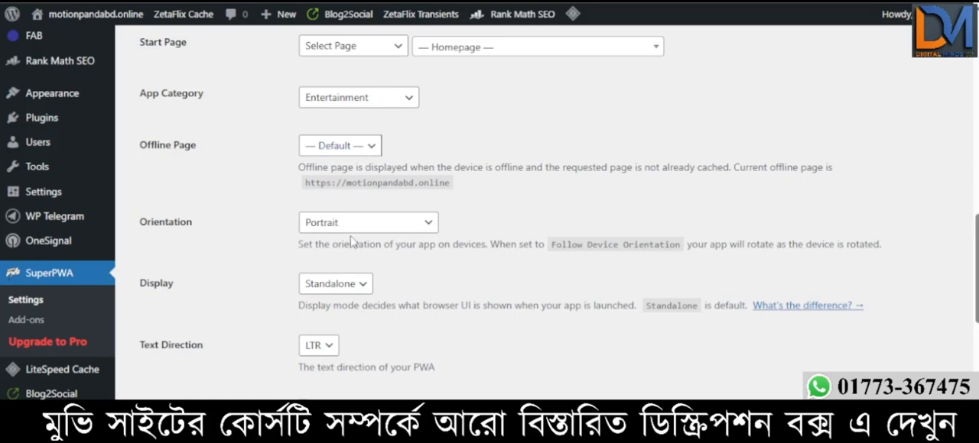
click(386, 229)
click(544, 218)
- Save the SuperPWA settings and open the plugin's advanced settings
scroll(520, 194, down, 2)
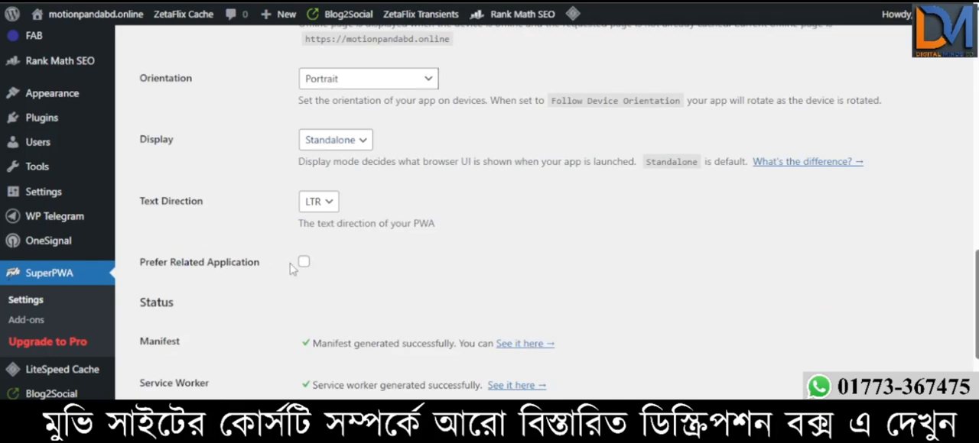
scroll(415, 259, down, 4)
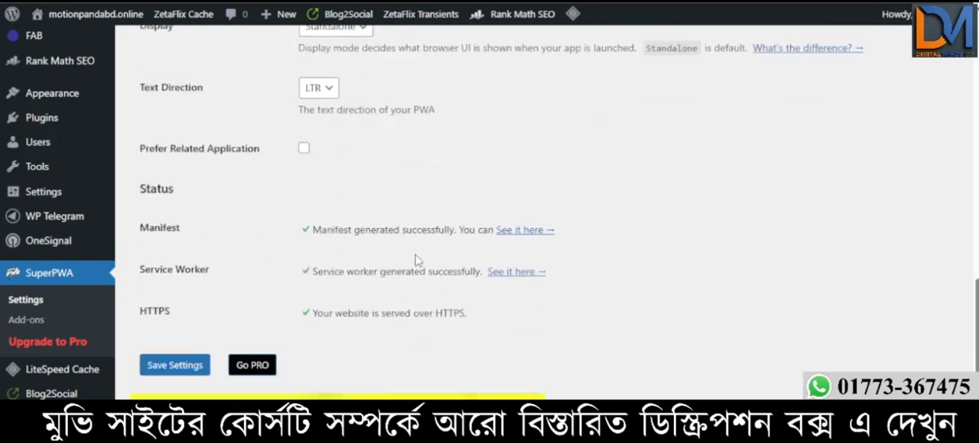
click(154, 222)
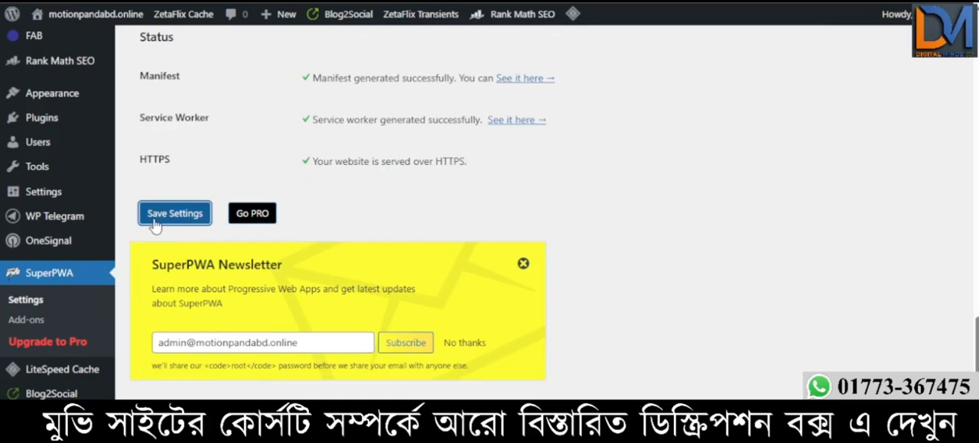
click(202, 210)
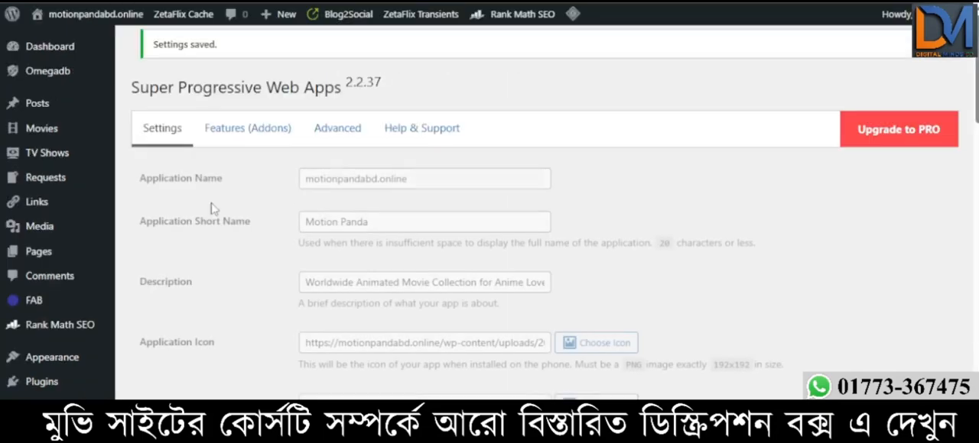
click(342, 135)
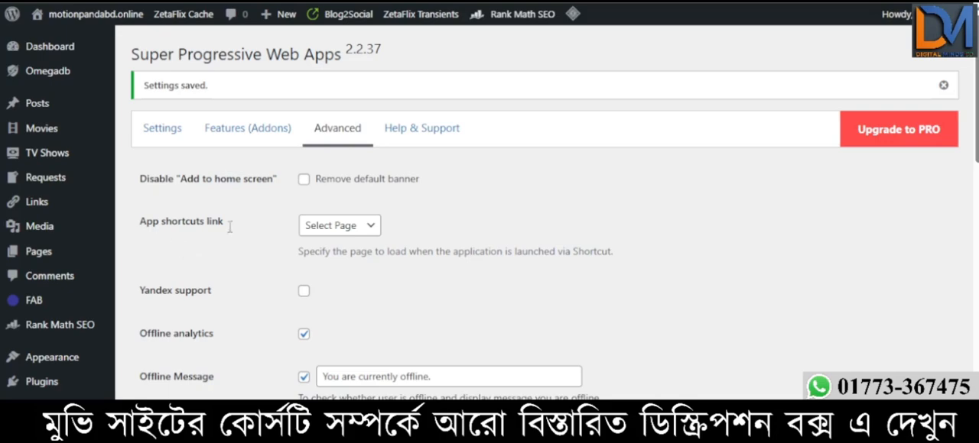
- Review the advanced settings, including the app shortcuts link choices, offline options, cache exclusions and Role Based Access list
click(363, 228)
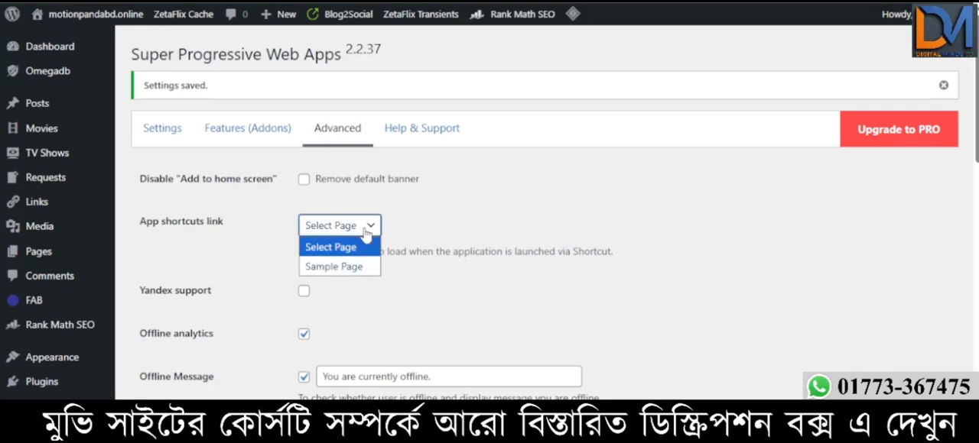
click(519, 209)
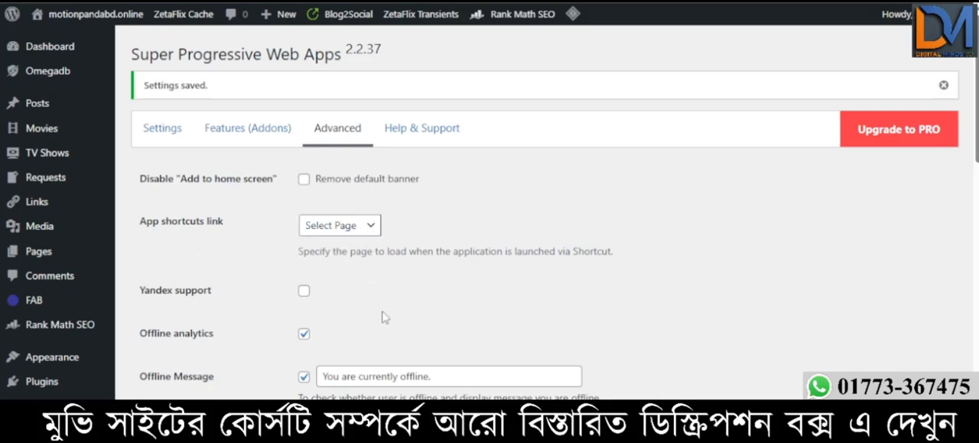
scroll(314, 312, down, 2)
scroll(313, 312, down, 2)
scroll(449, 283, down, 4)
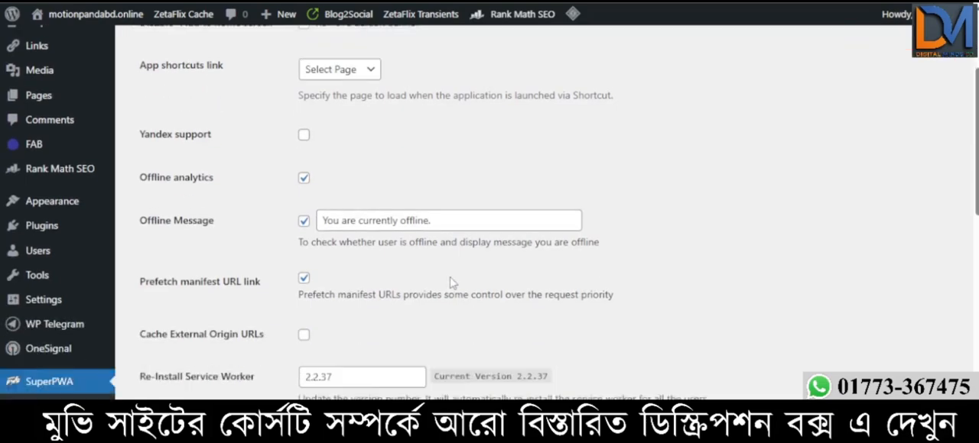
scroll(367, 274, down, 8)
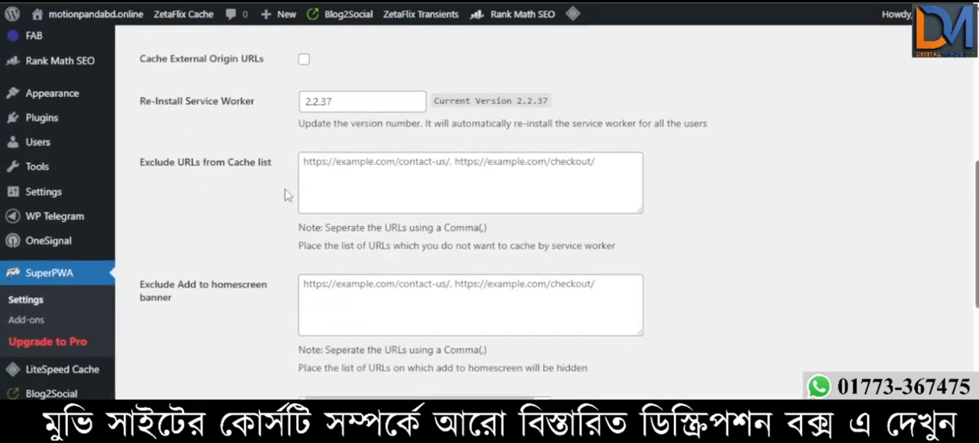
scroll(302, 252, down, 4)
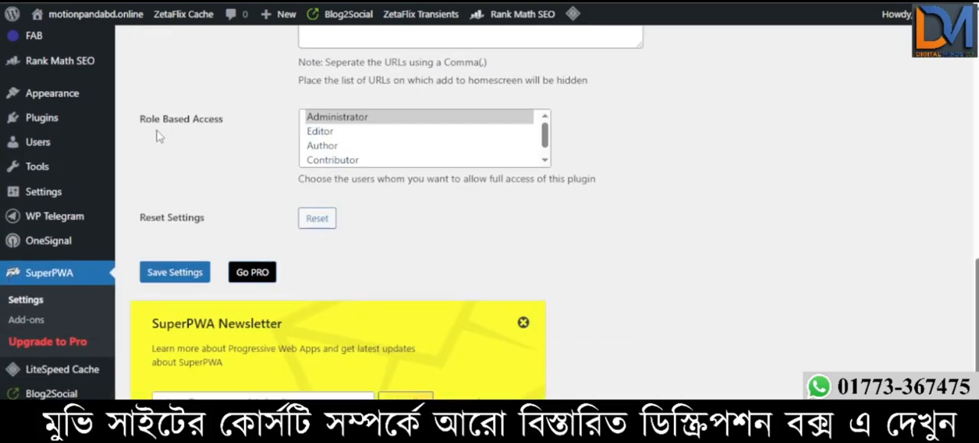
scroll(182, 134, up, 2)
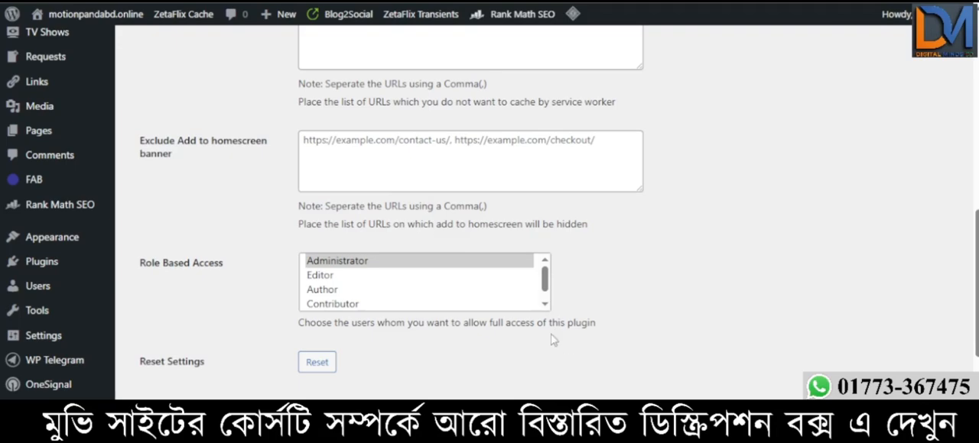
click(545, 286)
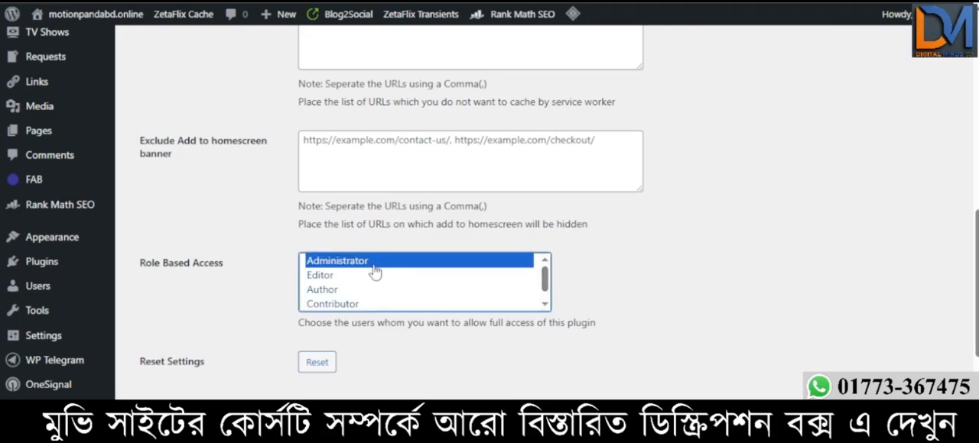
- Save the advanced settings, and save the main SuperPWA settings again
click(286, 416)
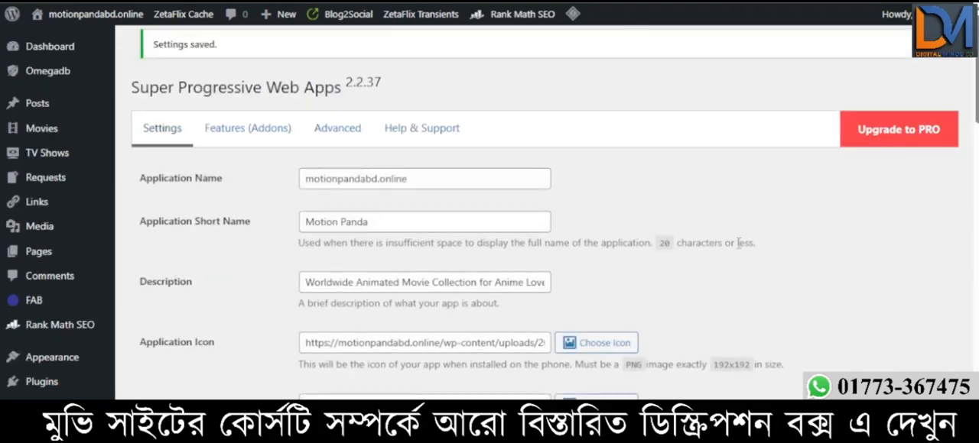
scroll(612, 282, down, 8)
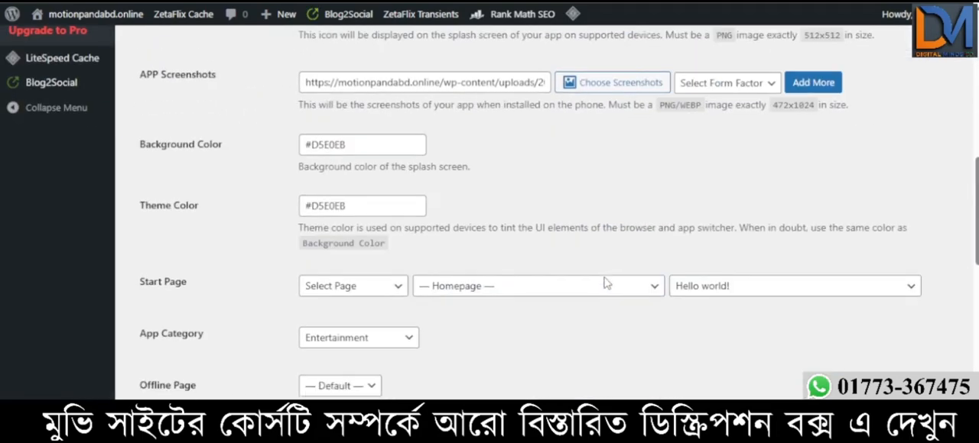
scroll(607, 284, down, 10)
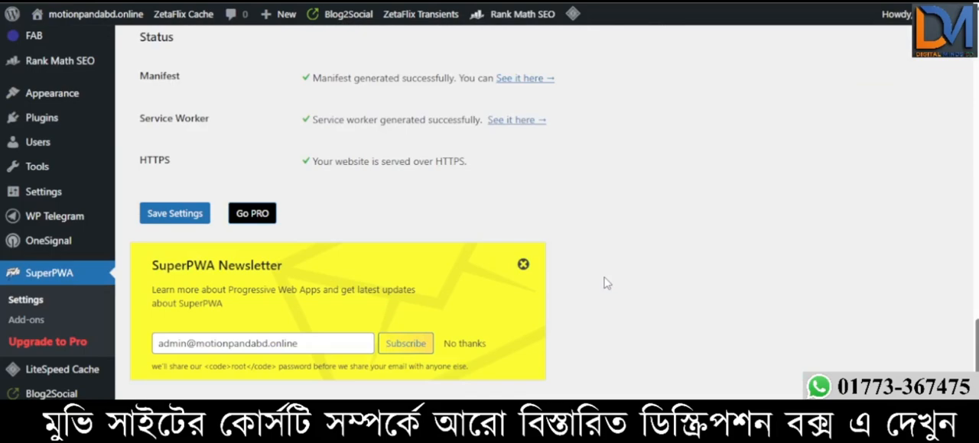
click(176, 218)
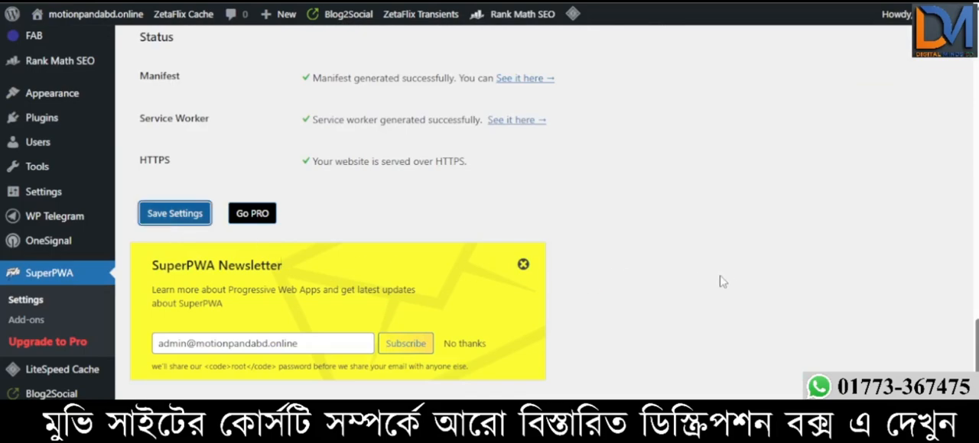
scroll(711, 265, up, 10)
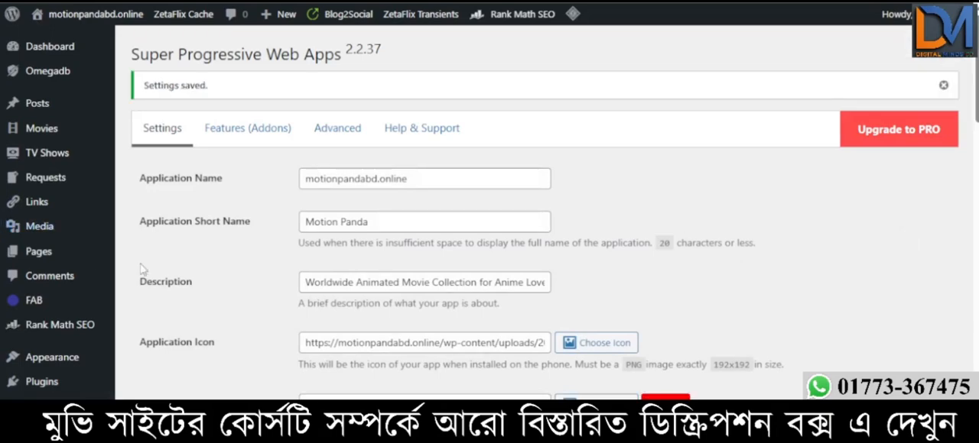
- Open the FAB (Floating Awesome Button) plugin's dashboard and look over its overview
mouse_move(106, 296)
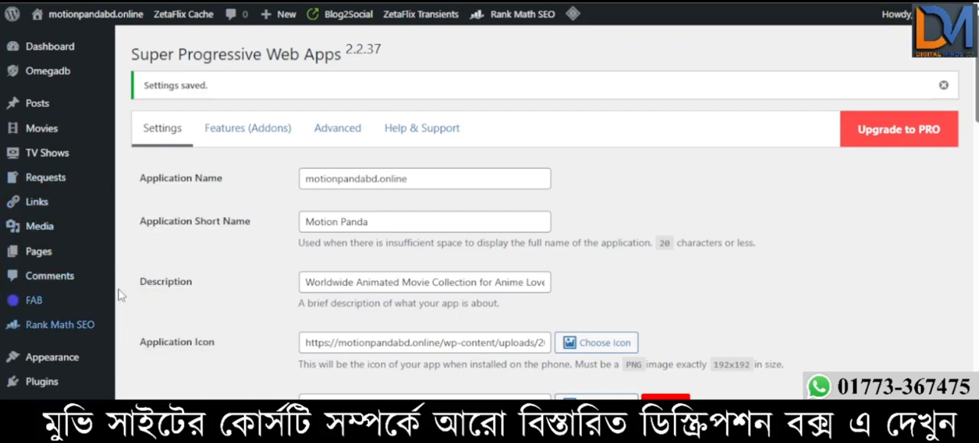
scroll(55, 347, down, 2)
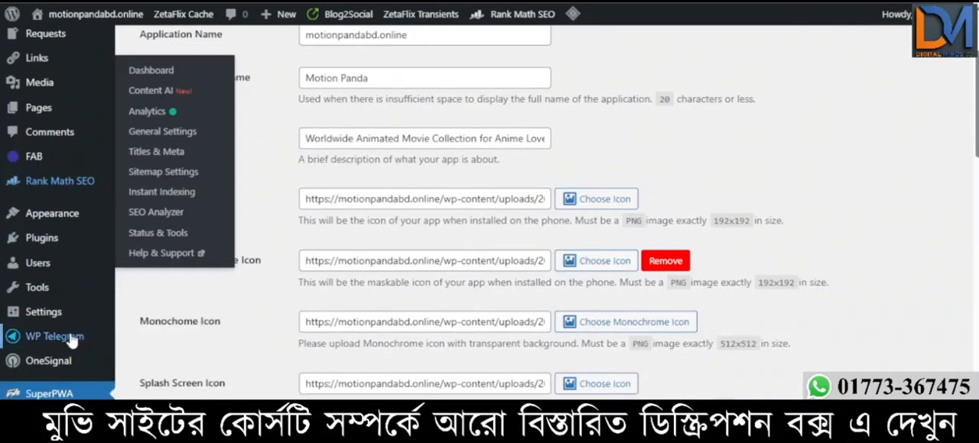
mouse_move(32, 299)
scroll(32, 298, up, 2)
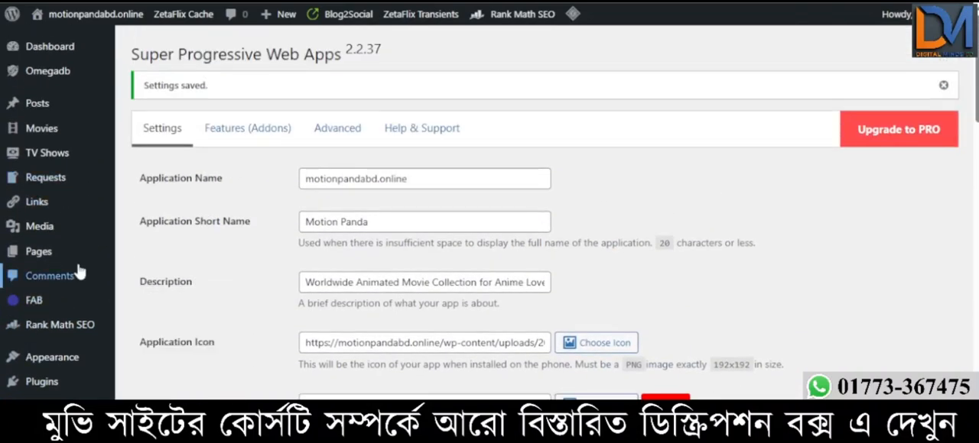
click(36, 308)
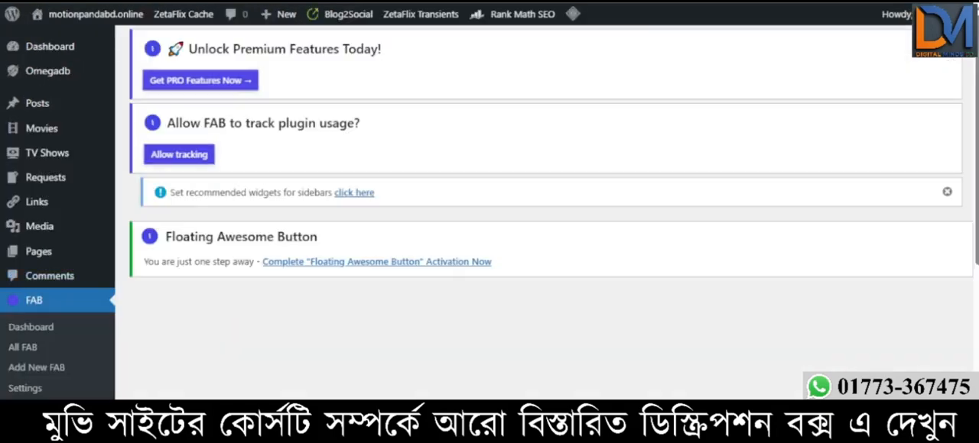
mouse_move(306, 28)
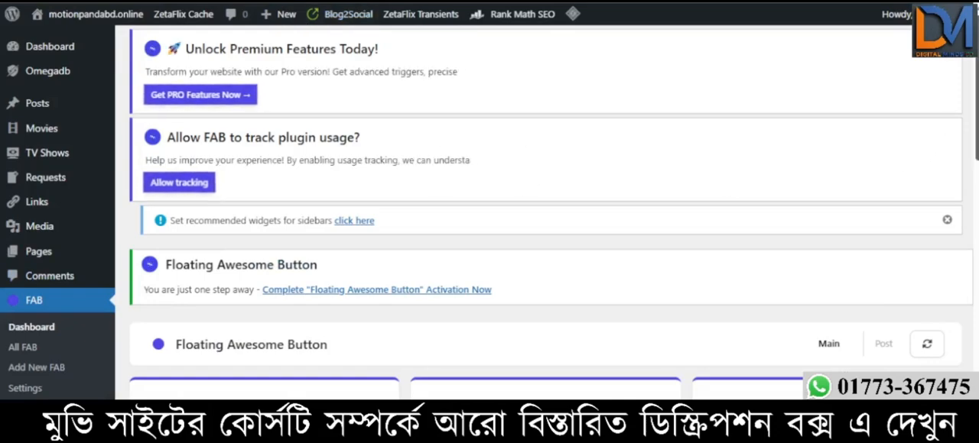
scroll(547, 221, down, 2)
scroll(547, 222, up, 1)
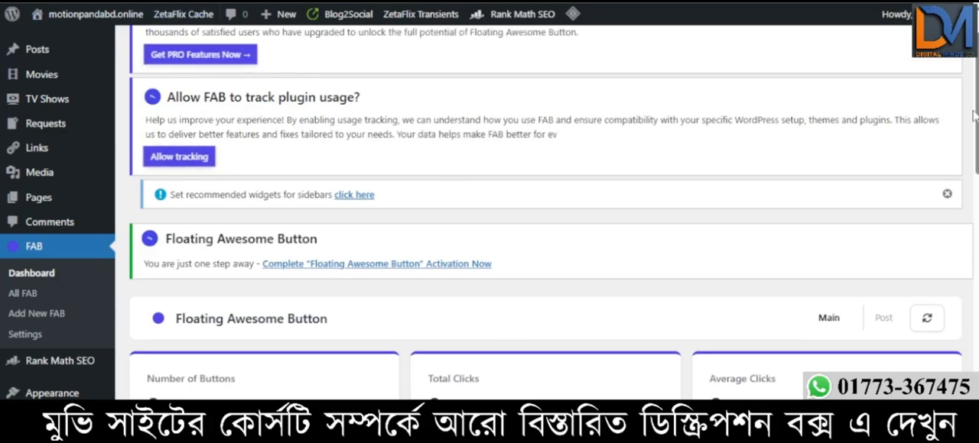
scroll(489, 212, down, 1)
scroll(490, 212, down, 1)
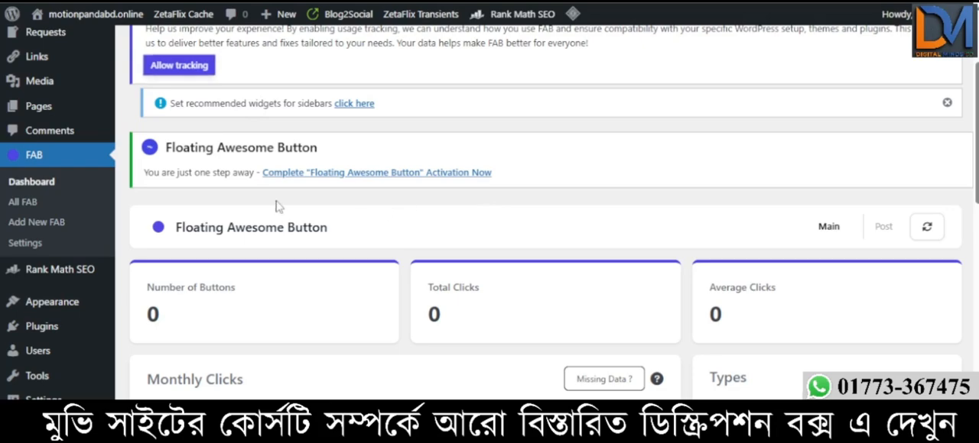
- Start adding a new FAB and browse the button templates through to the second page
click(36, 222)
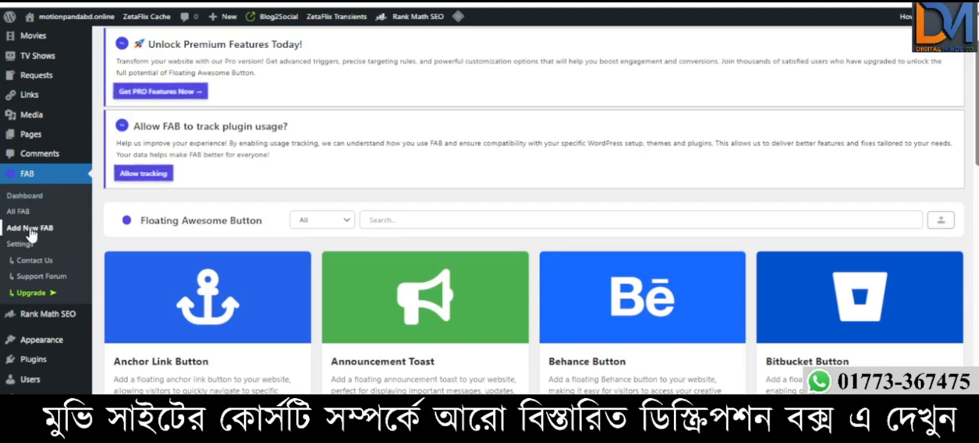
scroll(271, 249, down, 3)
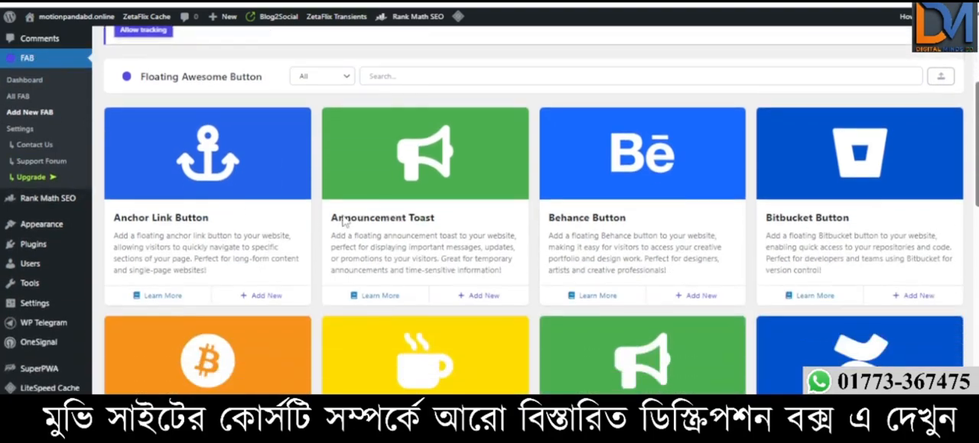
scroll(360, 215, down, 5)
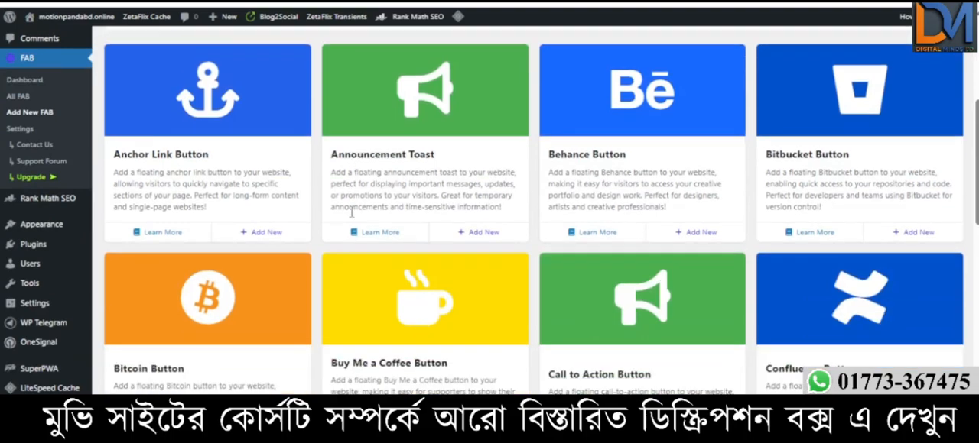
scroll(465, 229, down, 3)
scroll(432, 241, down, 3)
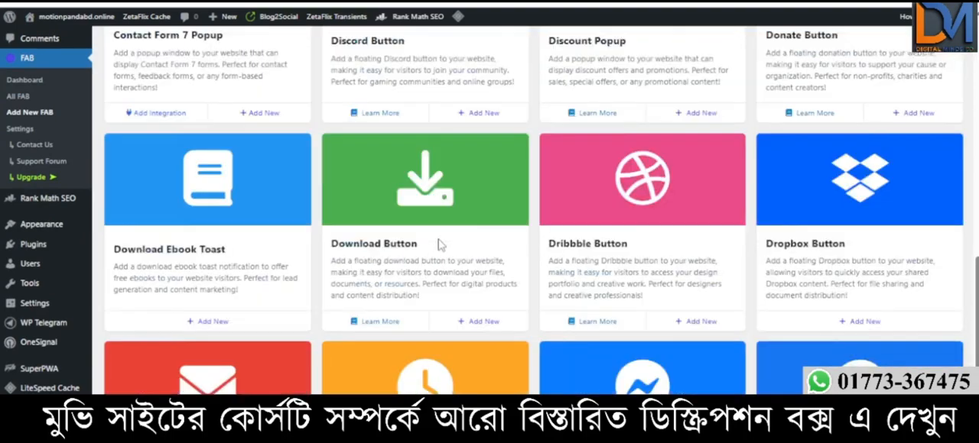
scroll(514, 242, down, 2)
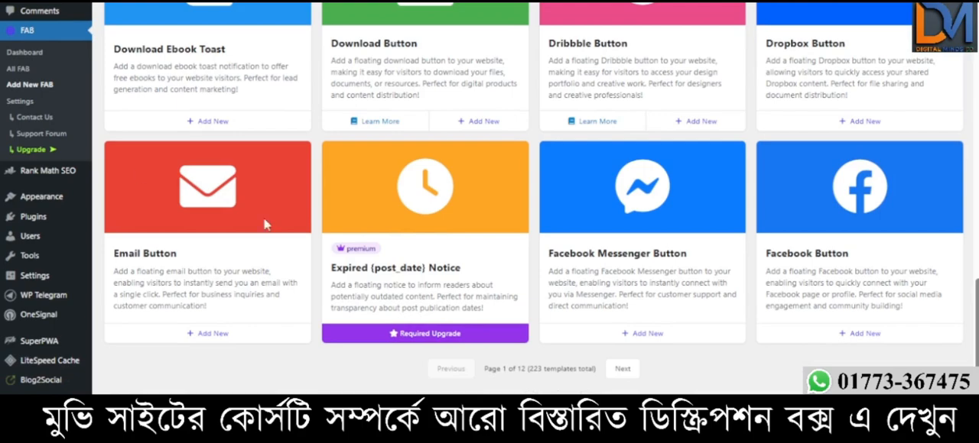
drag(529, 370, 549, 370)
click(622, 370)
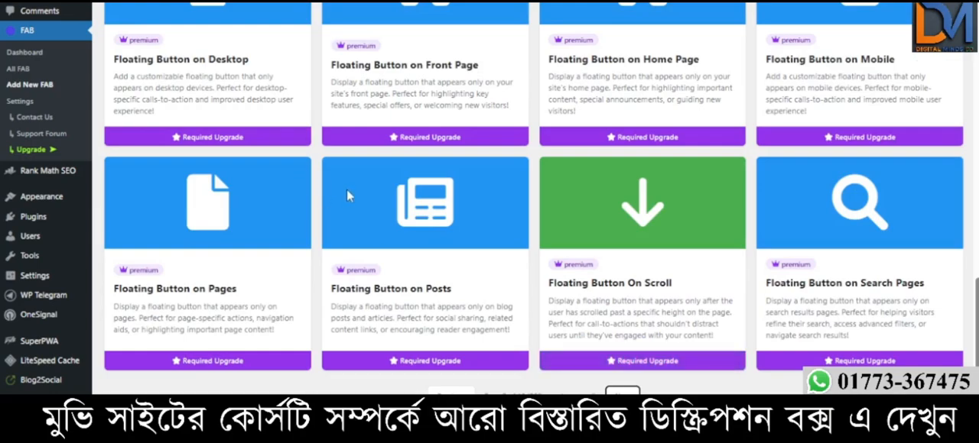
- Search the button templates for "tele" and add a new Telegram Button
scroll(555, 212, up, 10)
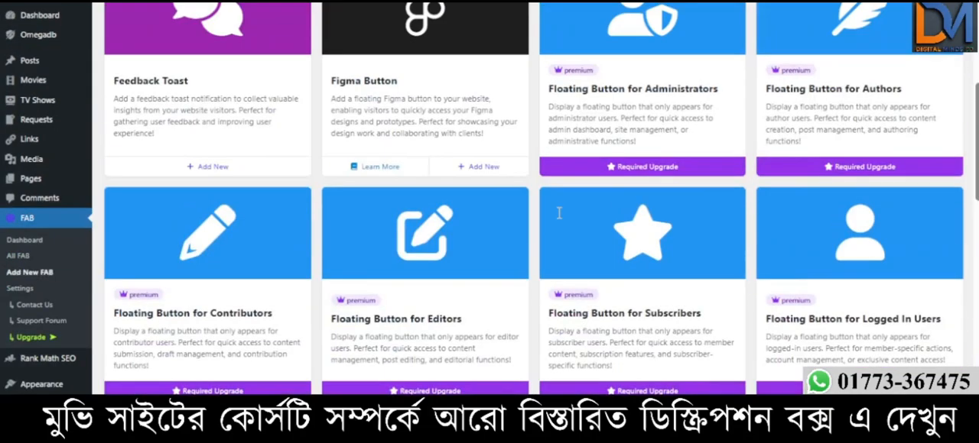
scroll(559, 213, up, 5)
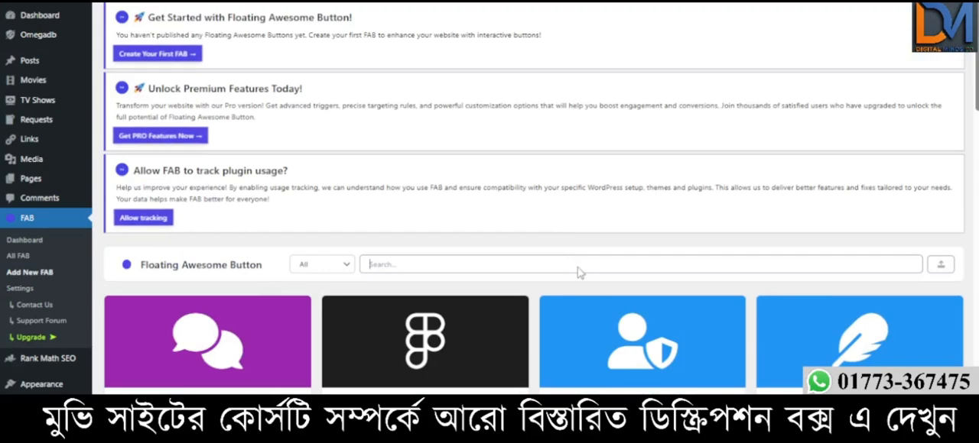
text(tele)
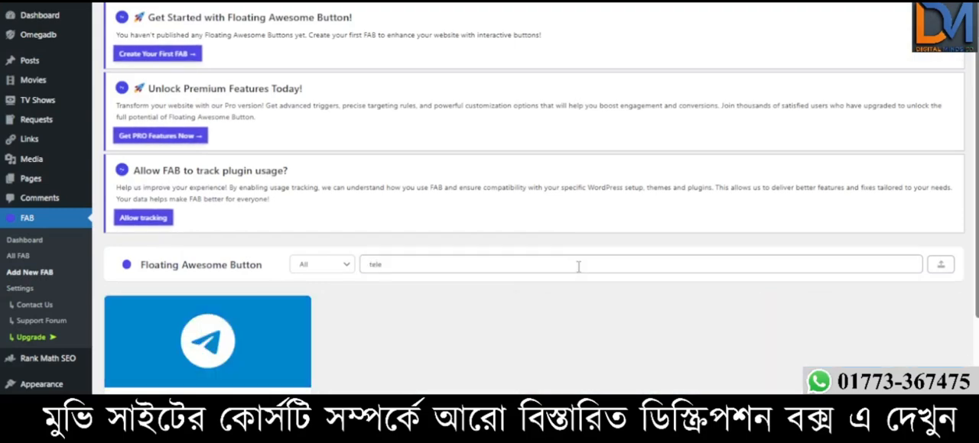
scroll(209, 284, down, 3)
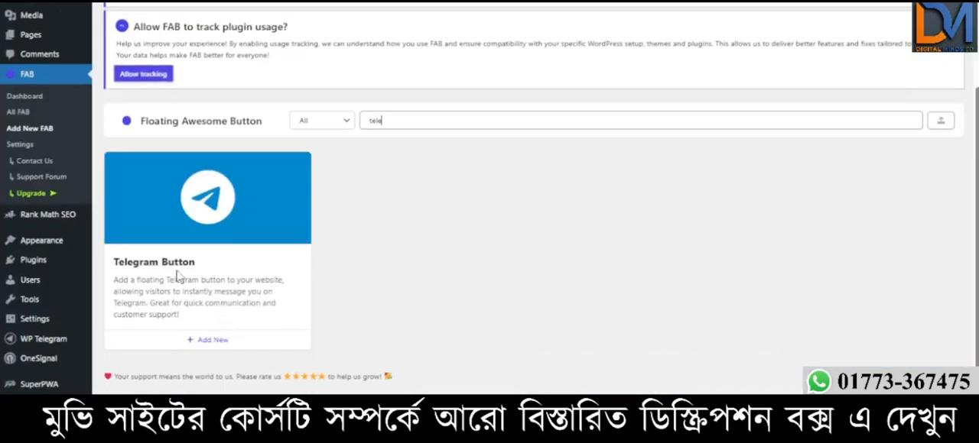
click(213, 341)
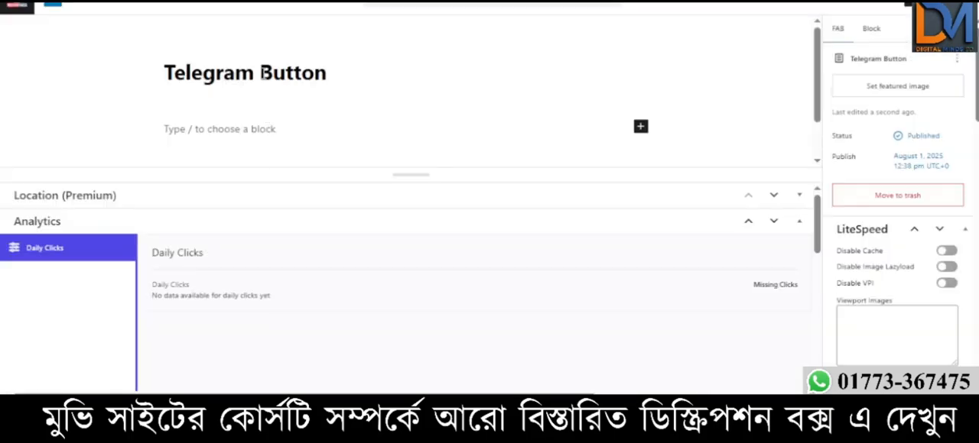
- Change the new floating button's title to "Telegram Group"
drag(254, 73, 328, 73)
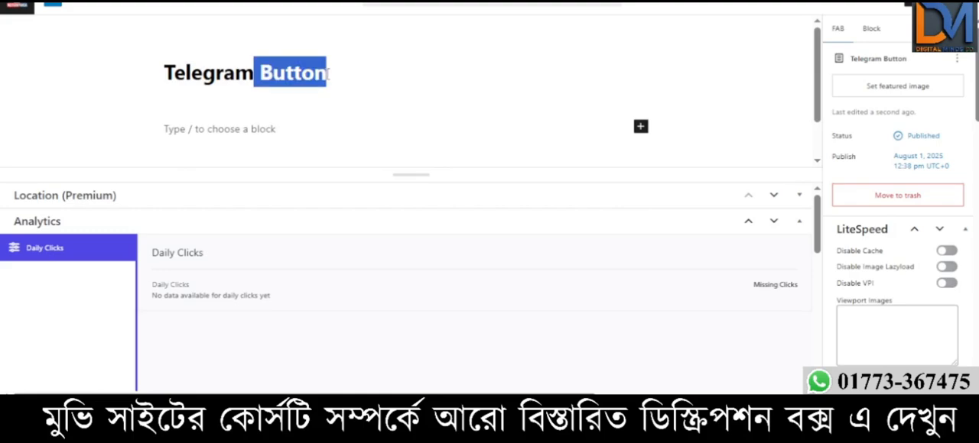
key(BackSpace)
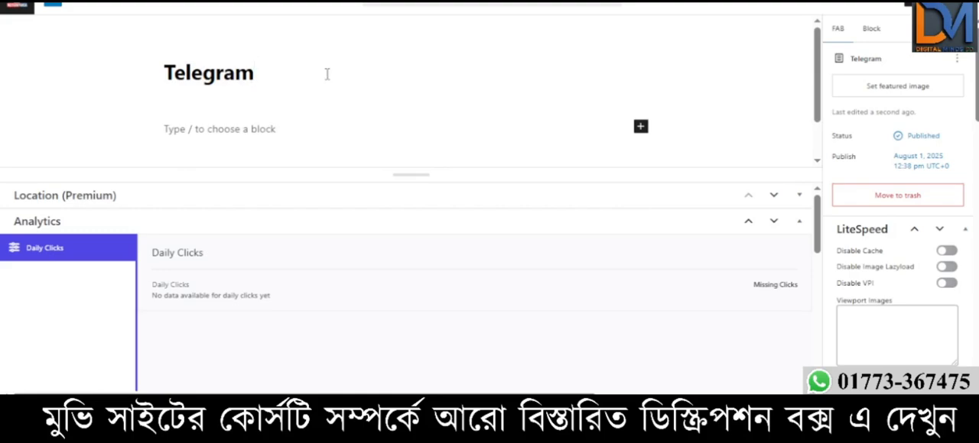
key(alt+f)
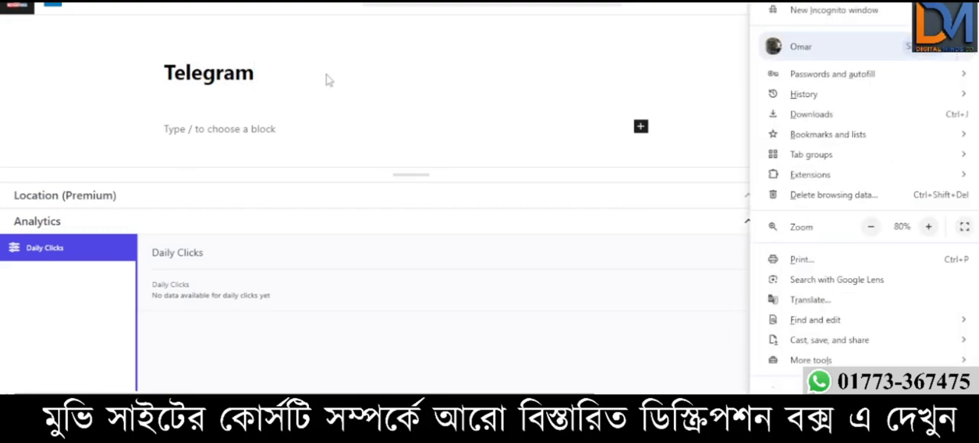
key(Escape)
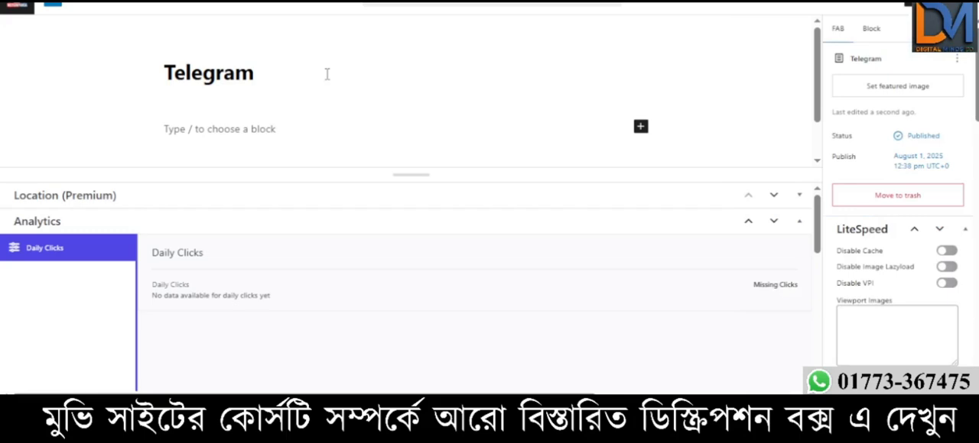
text(p)
key(BackSpace)
text(Group)
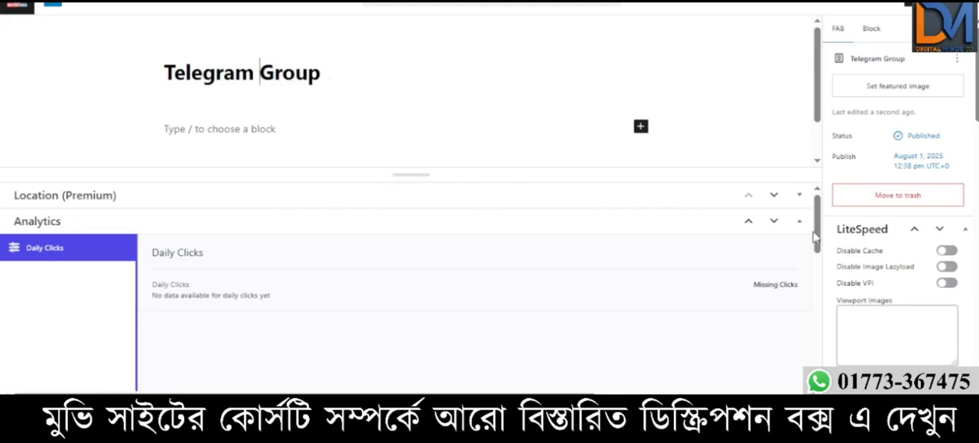
- Go to the Telegram Group button's Setting section and check the available options for its Type
drag(819, 235, 830, 321)
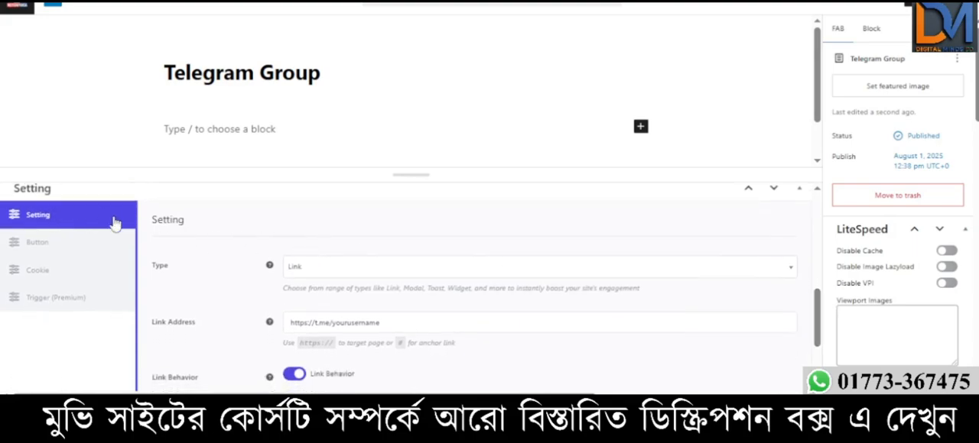
click(334, 271)
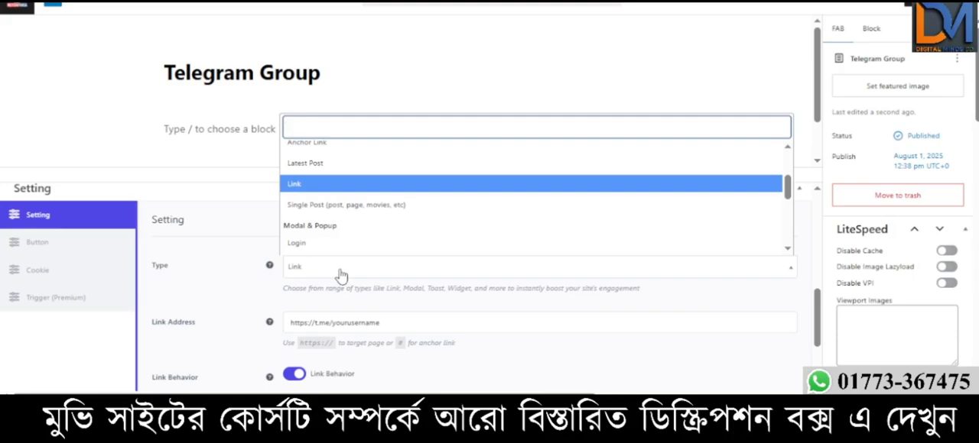
click(352, 272)
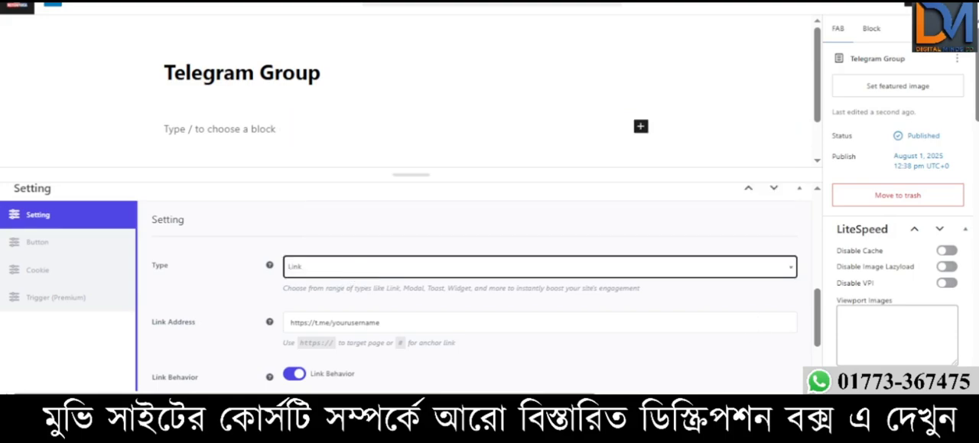
click(350, 226)
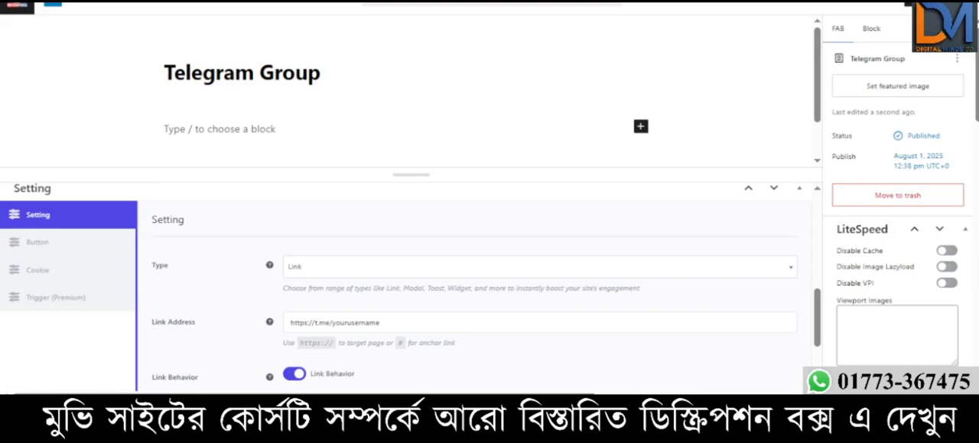
click(333, 272)
click(332, 271)
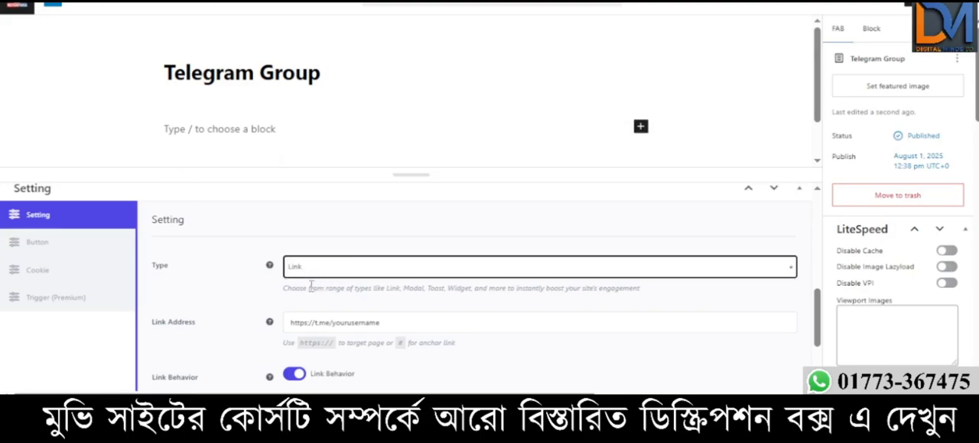
click(348, 328)
click(392, 324)
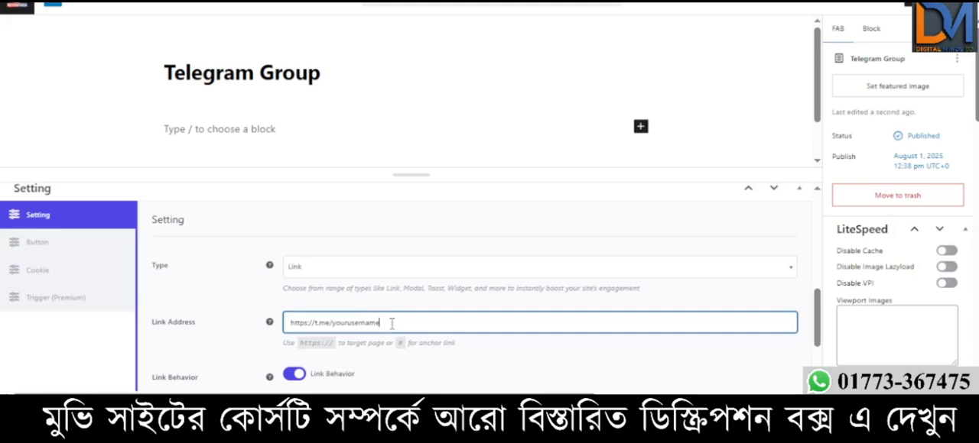
key(ctrl+a)
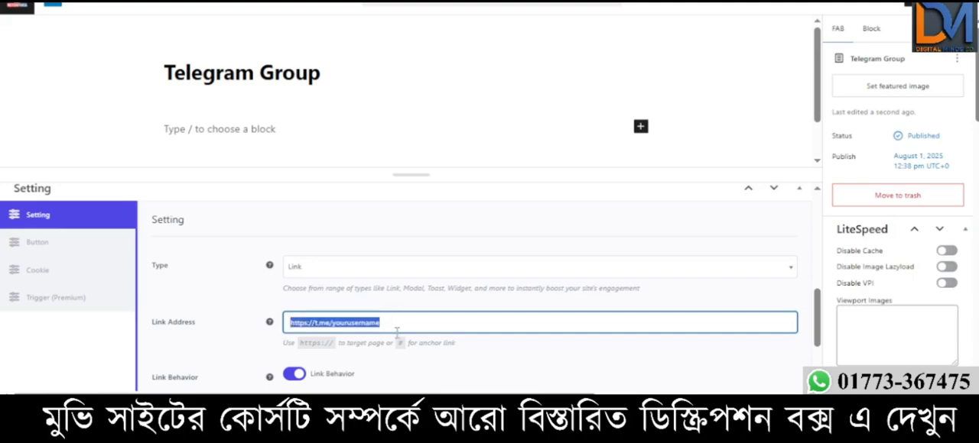
text(https://t.me/filmyaddagroupmain)
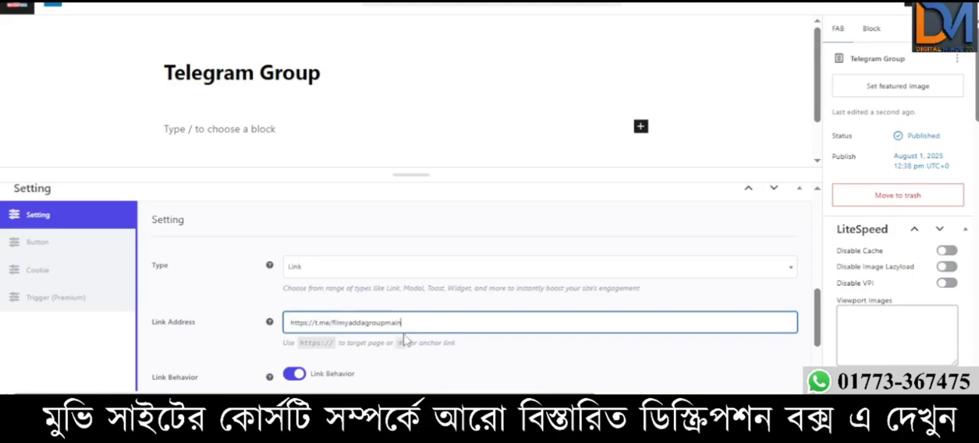
click(491, 351)
scroll(518, 257, down, 2)
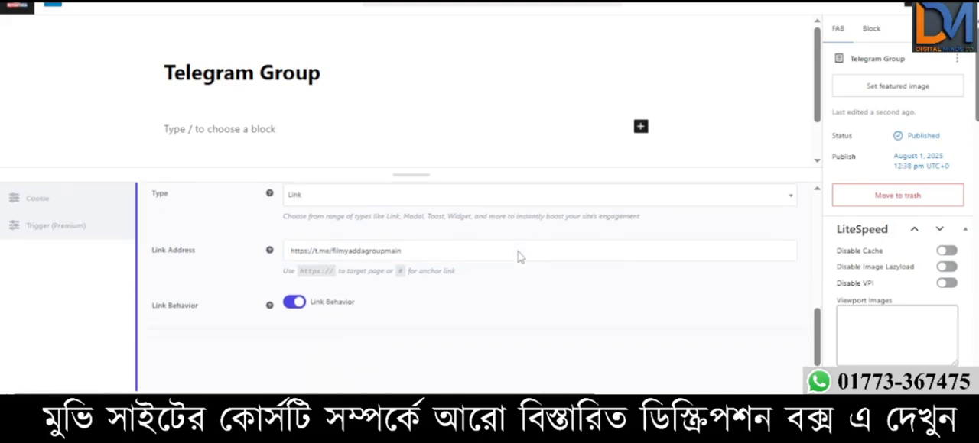
click(521, 259)
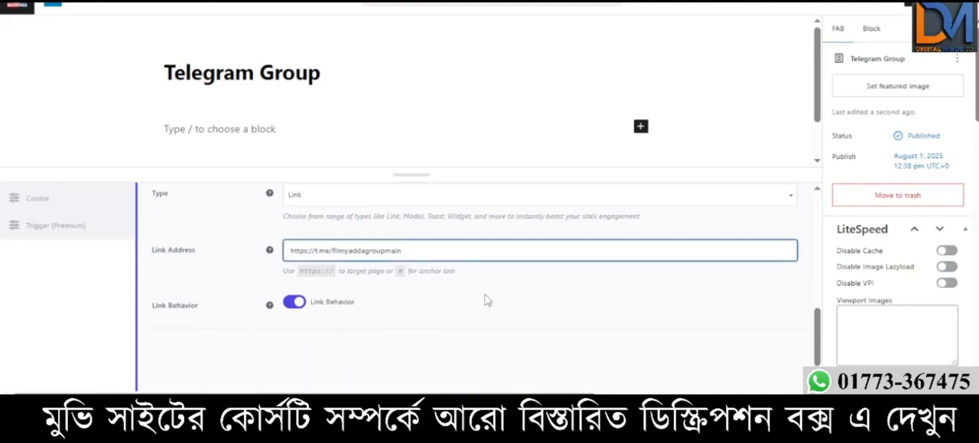
- Save the changes to the Telegram Group floating button
scroll(471, 298, down, 3)
scroll(471, 298, down, 3)
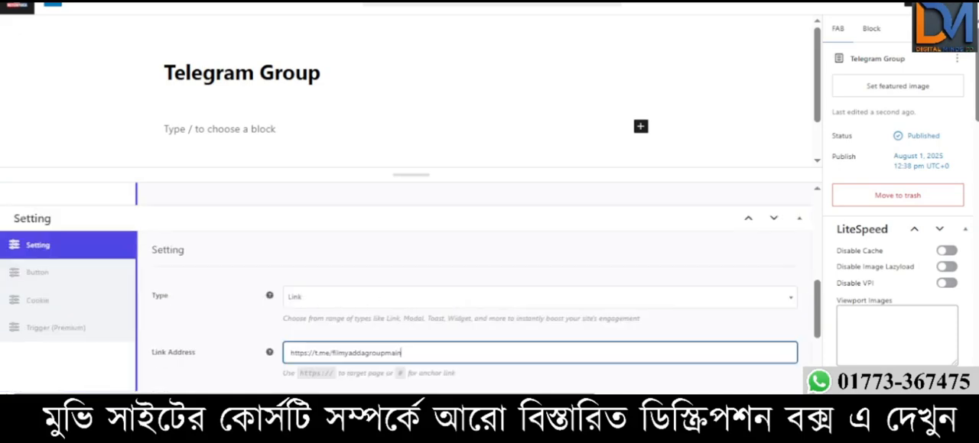
click(928, 3)
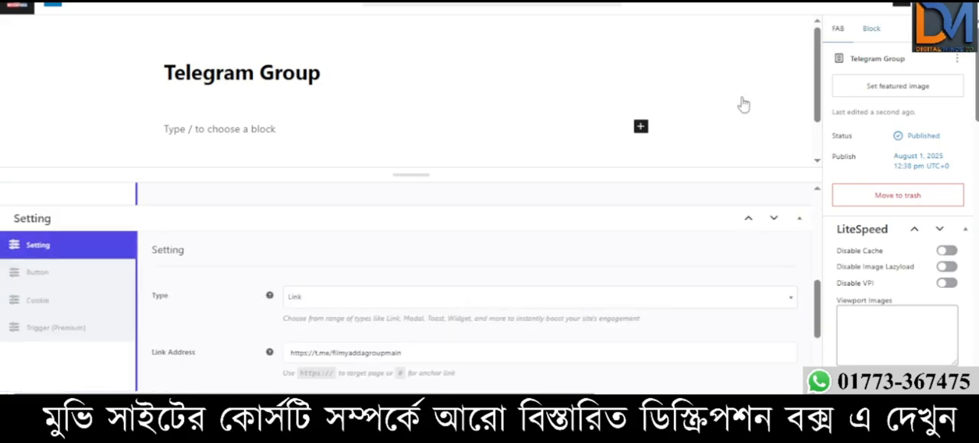
scroll(567, 166, down, 1)
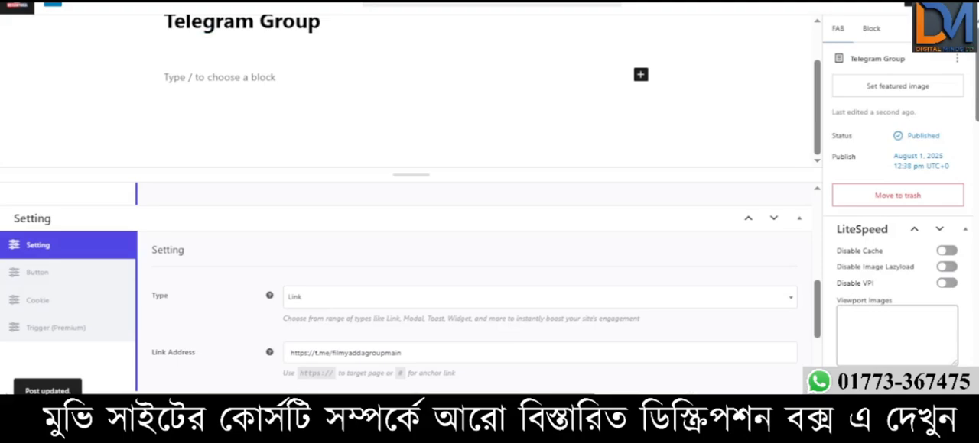
scroll(401, 49, up, 1)
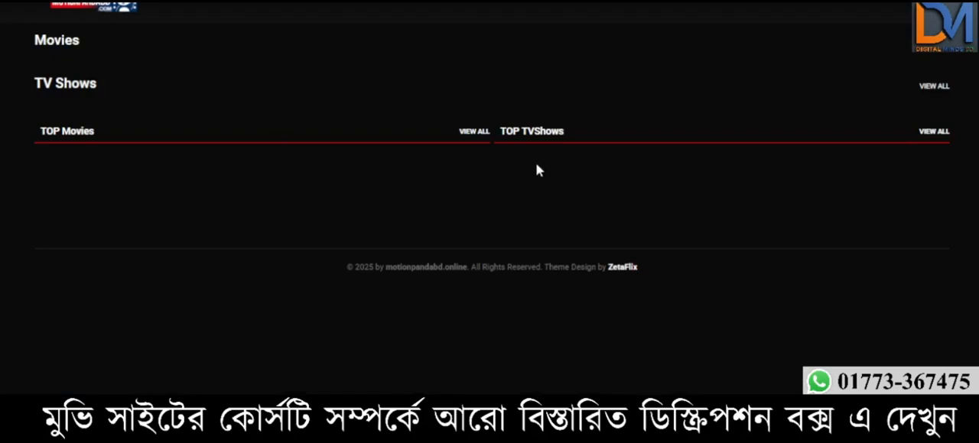
- Reload the movie site's homepage, test the floating Telegram Group button, and close the Telegram page it opens
key(F5)
scroll(489, 199, down, 1)
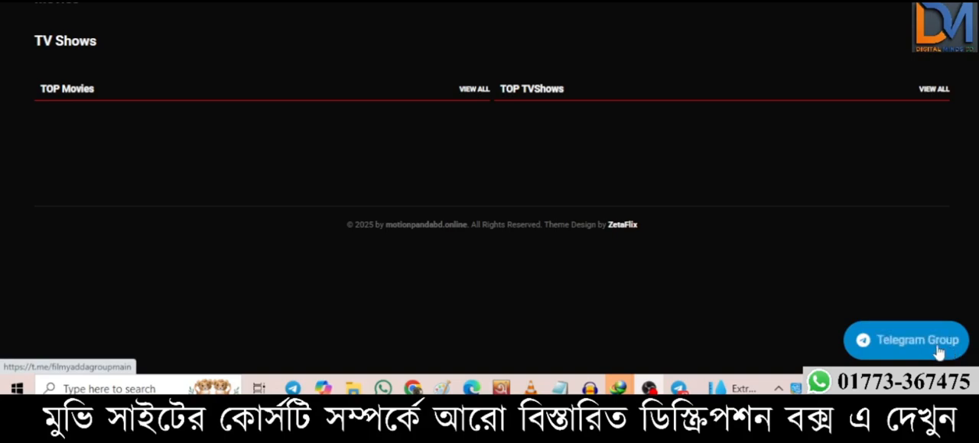
click(918, 349)
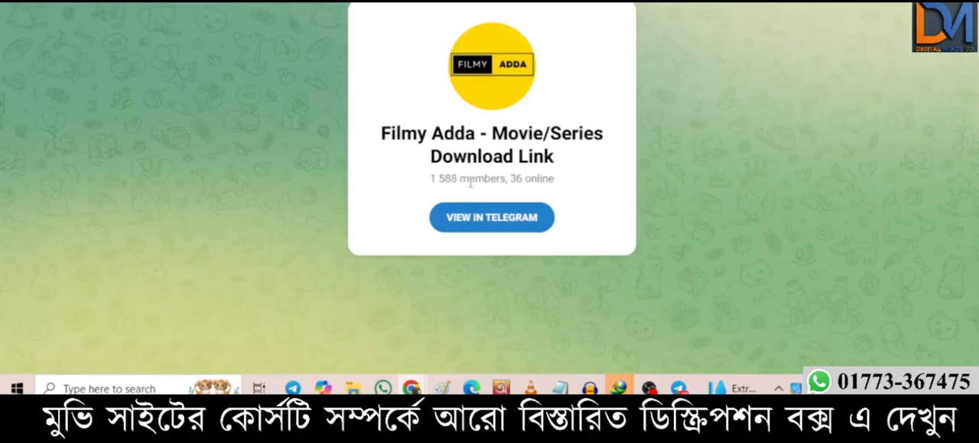
key(ctrl+w)
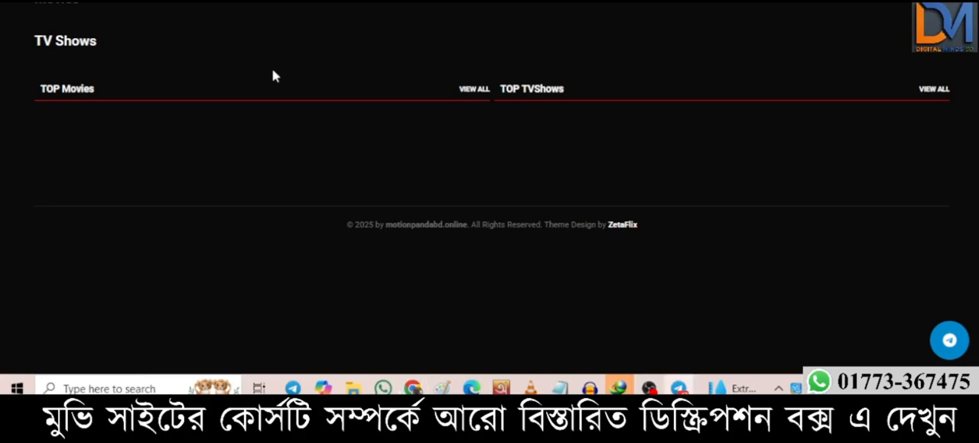
- Return to the WordPress admin and locate the SuperPWA entry among the installed plugins' menus
key(ctrl+Tab)
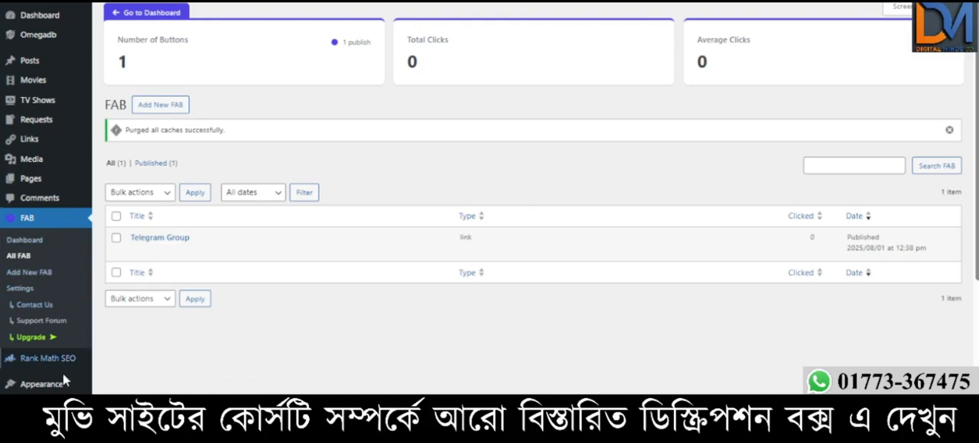
scroll(48, 366, down, 1)
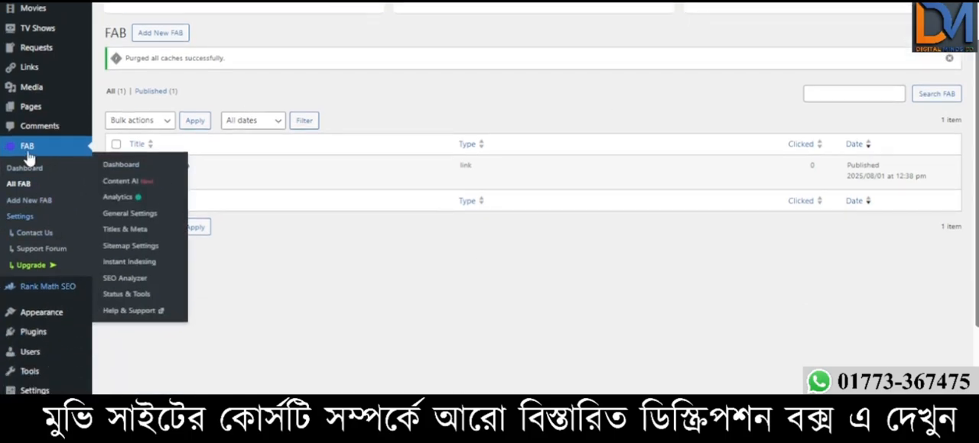
scroll(54, 318, down, 2)
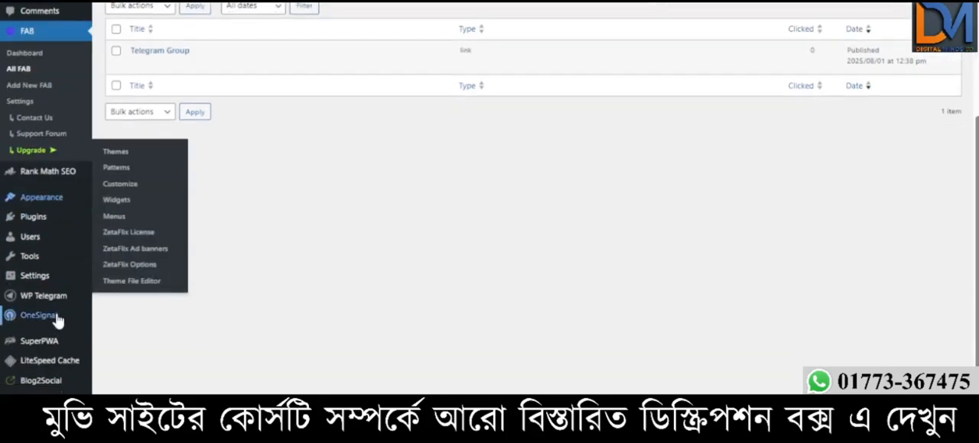
mouse_move(53, 350)
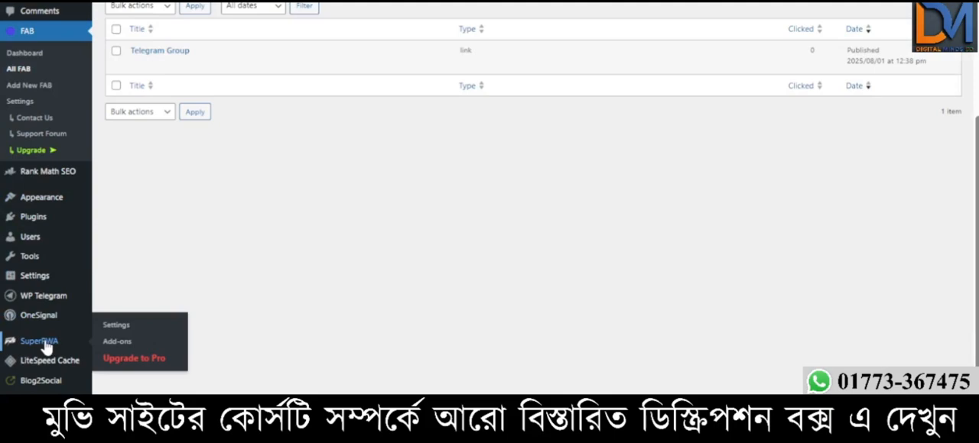
scroll(38, 319, up, 2)
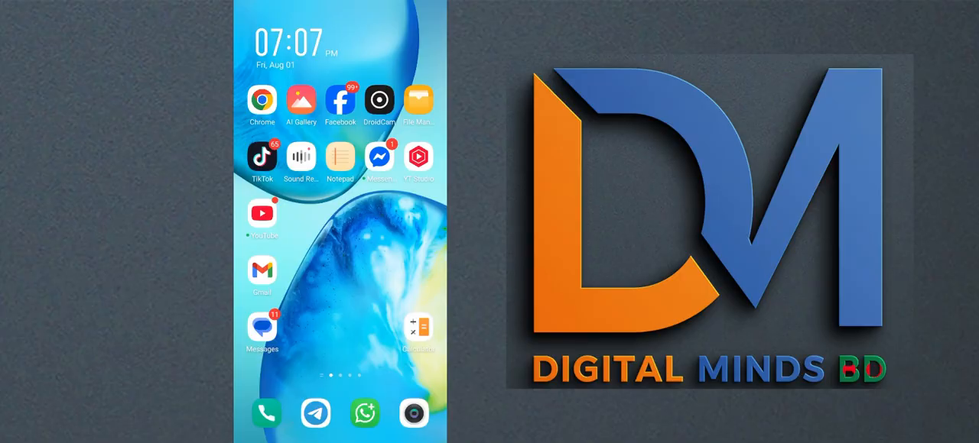
- Switch to Chrome on the phone and open motionpandabd.online
click(262, 101)
click(375, 21)
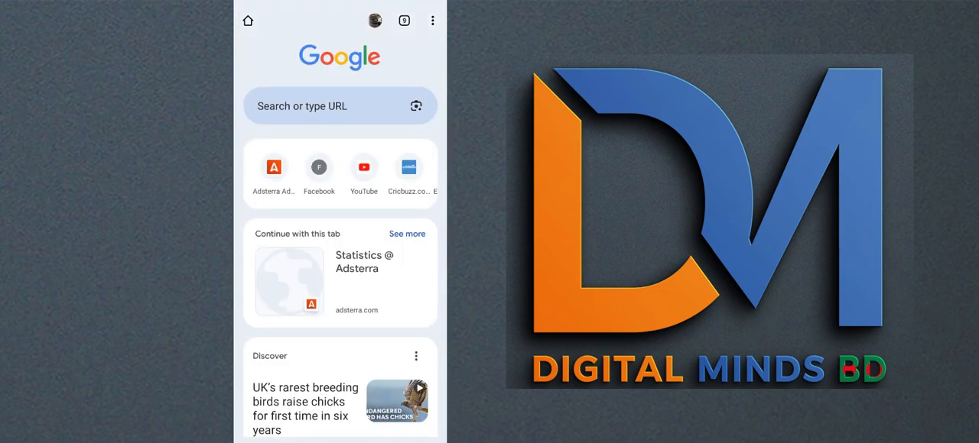
click(329, 106)
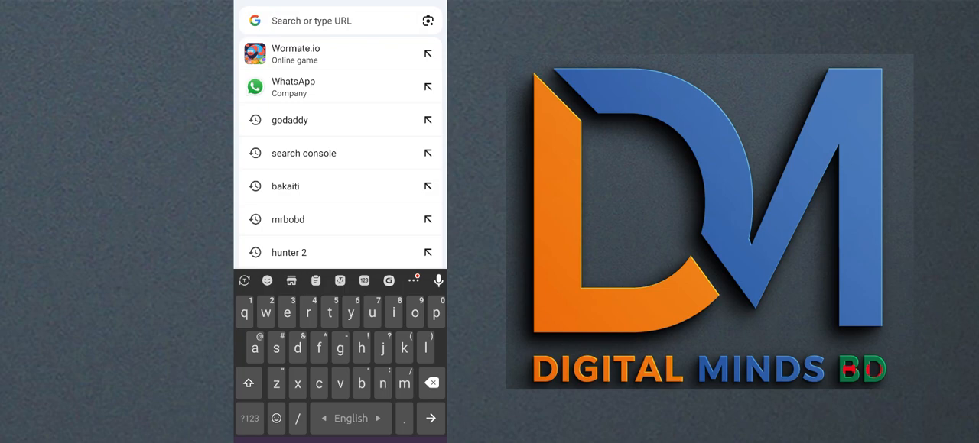
text(mo)
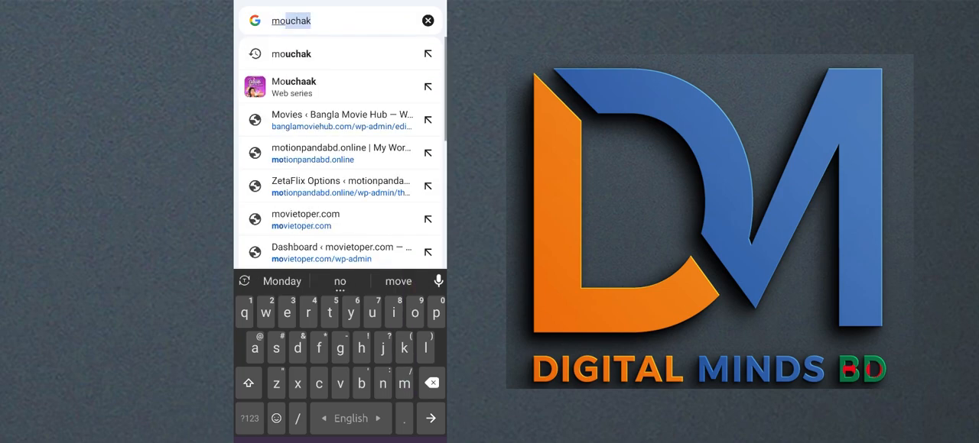
text(tion)
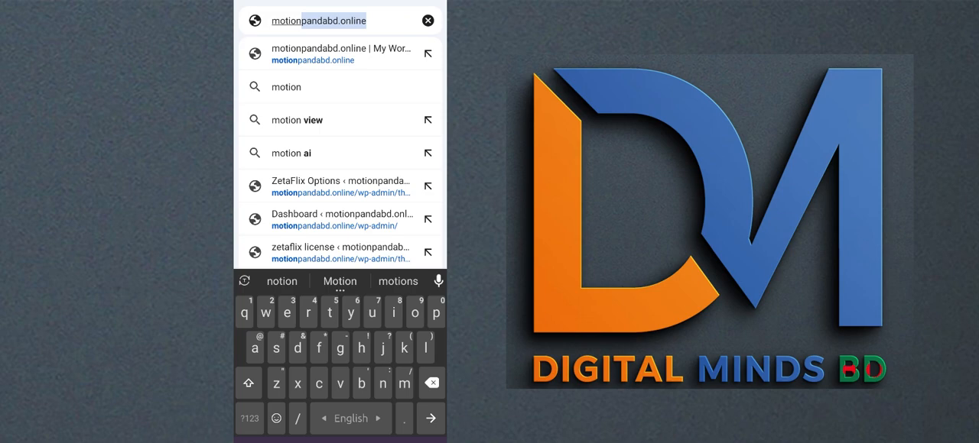
key(Return)
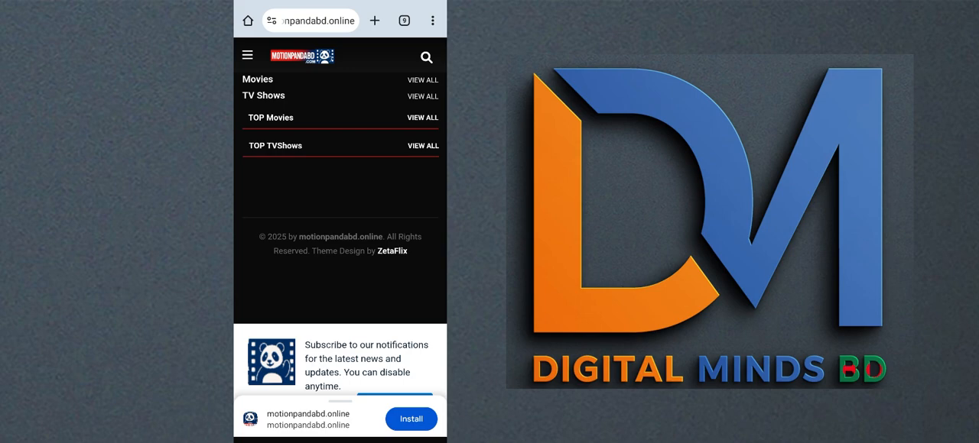
- Install motionpandabd.online as an app on the phone and postpone the notification subscription
click(411, 419)
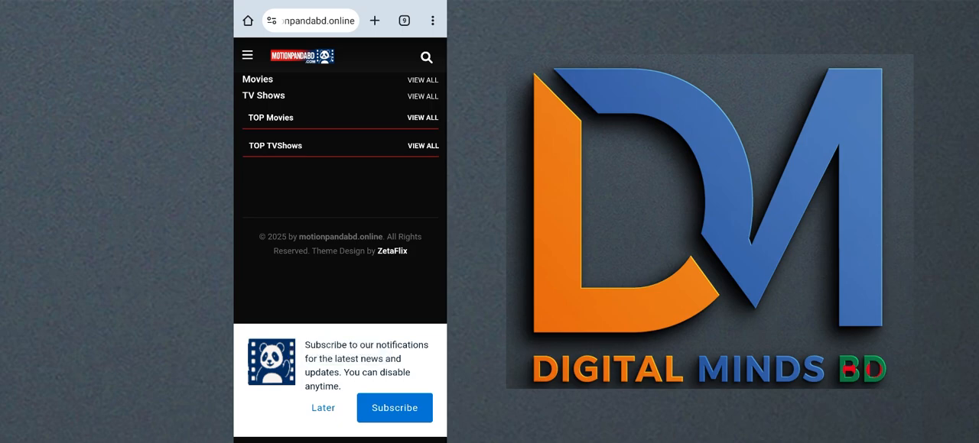
click(322, 408)
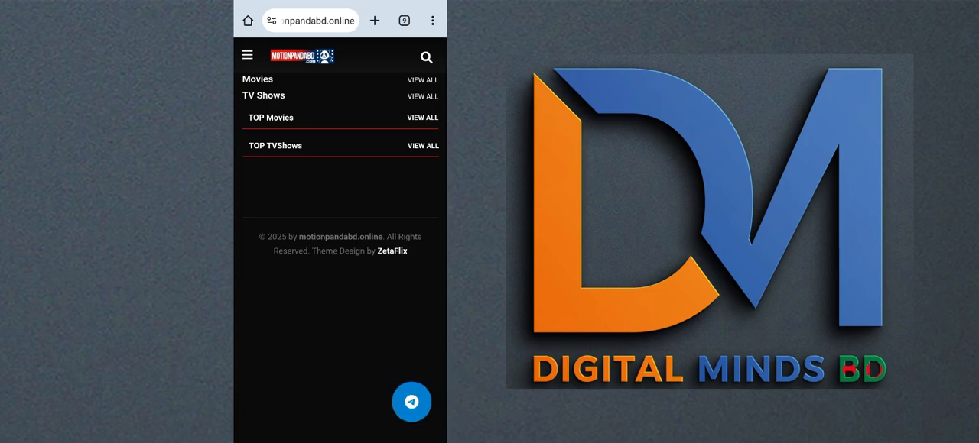
- Test the floating Telegram Group button twice on the mobile site, returning to the site each time
click(412, 403)
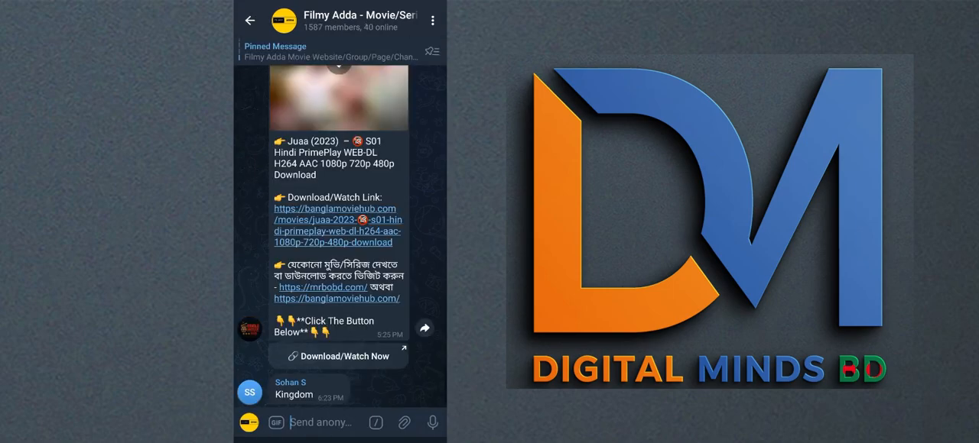
click(393, 440)
click(393, 440)
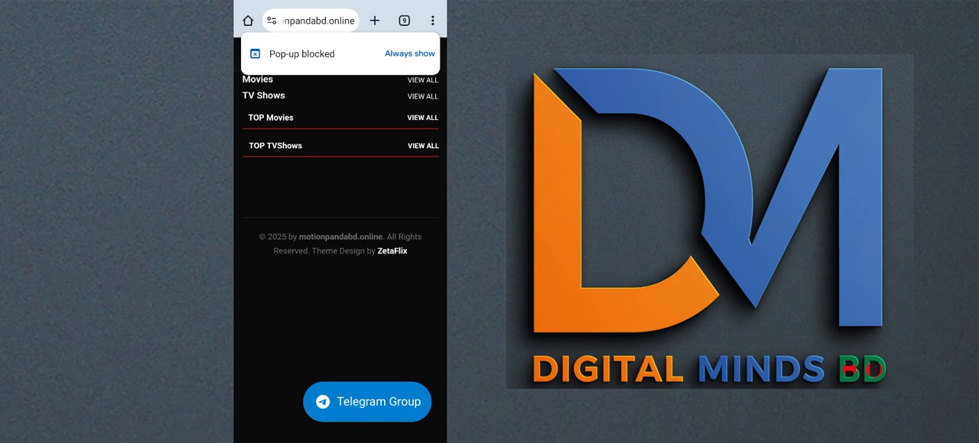
click(383, 402)
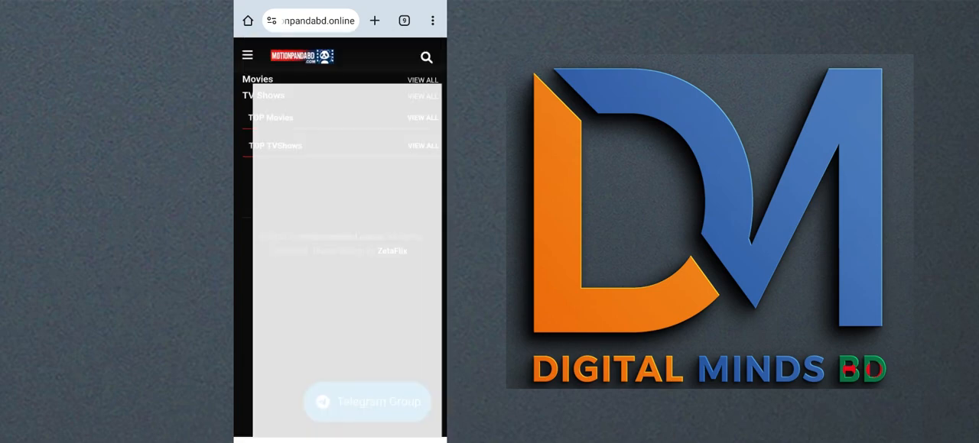
click(393, 440)
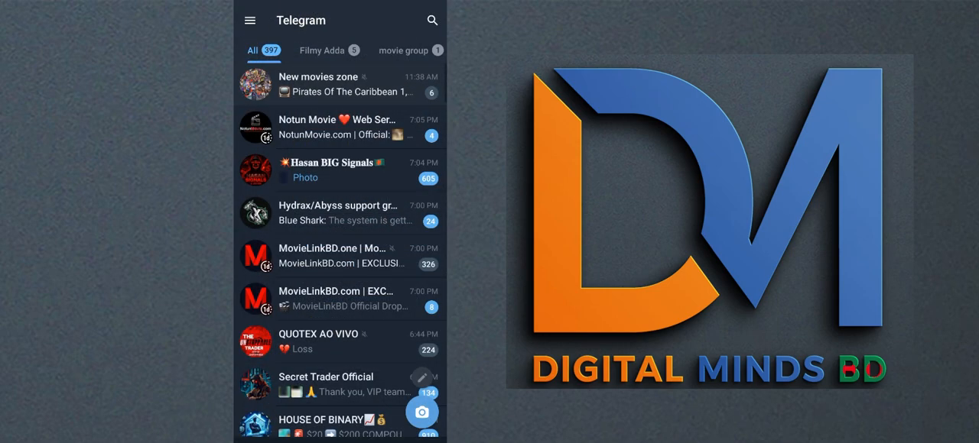
click(393, 441)
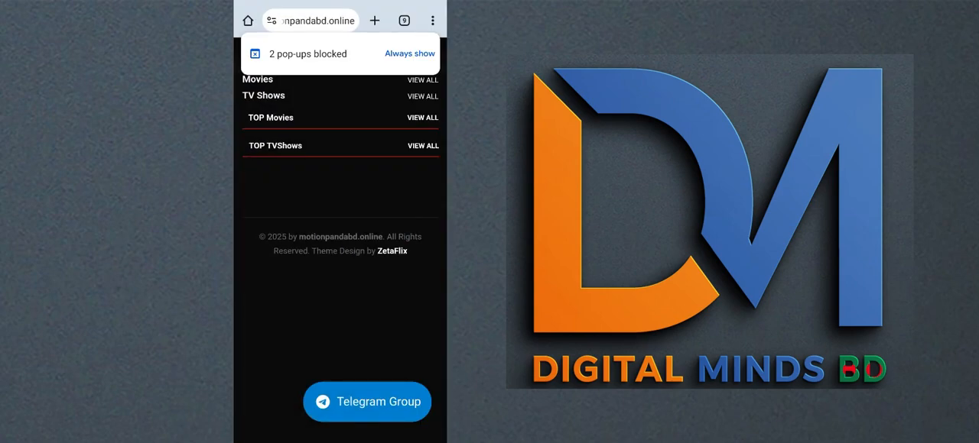
- Leave Chrome and look through the phone's home screen pages for the installed Motion Panda app
click(341, 440)
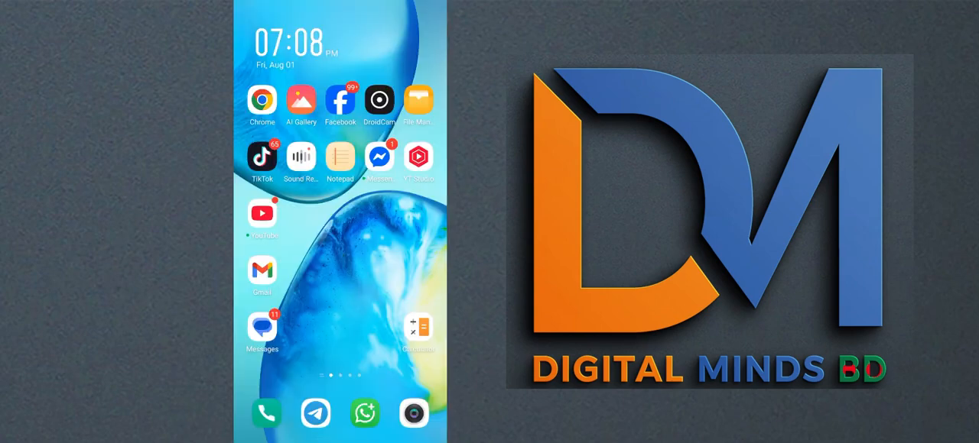
drag(390, 267, 283, 267)
drag(390, 229, 283, 229)
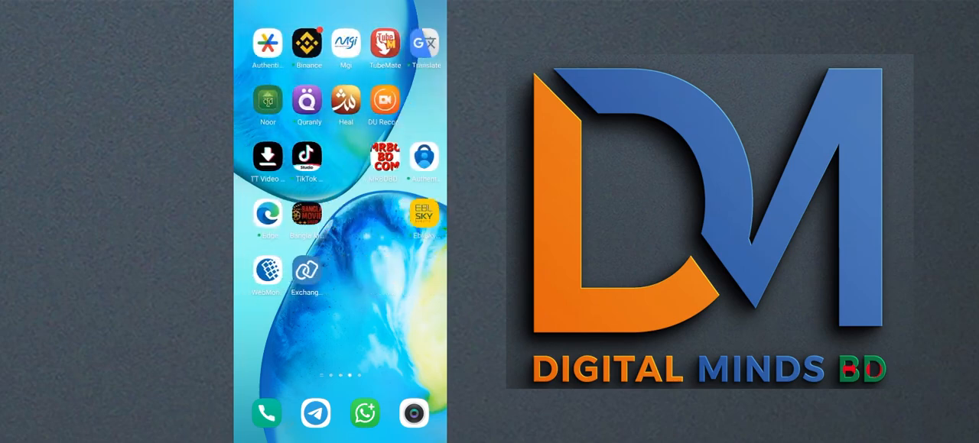
mouse_move(390, 229)
mouse_down()
mouse_move(283, 230)
mouse_move(390, 230)
mouse_up()
drag(282, 229, 390, 230)
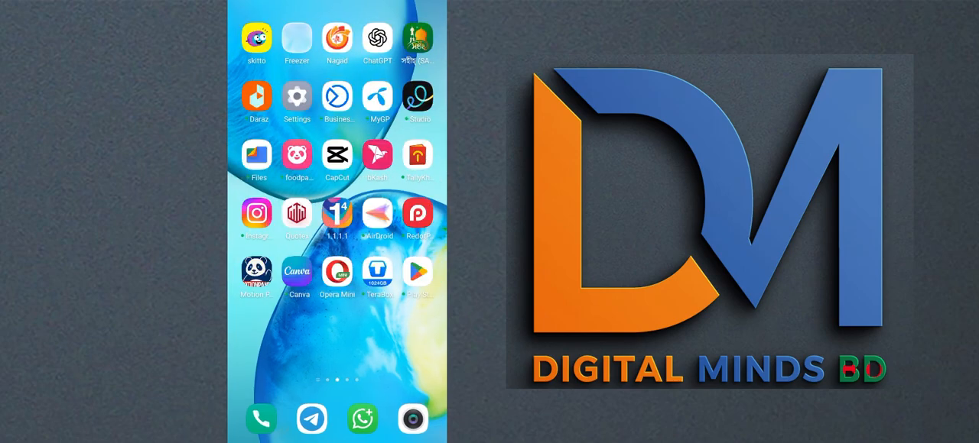